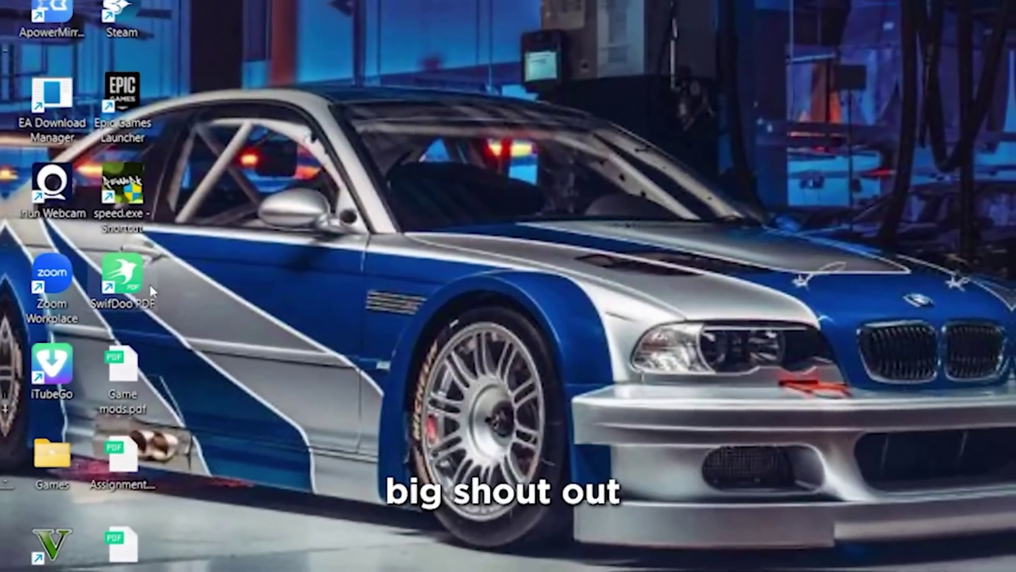
Open Assignment.pdf in SwifDoo PDF and make the "Weather Prediction in computer science" heading text on page 2 dark red and italic.
double_click(120, 275)
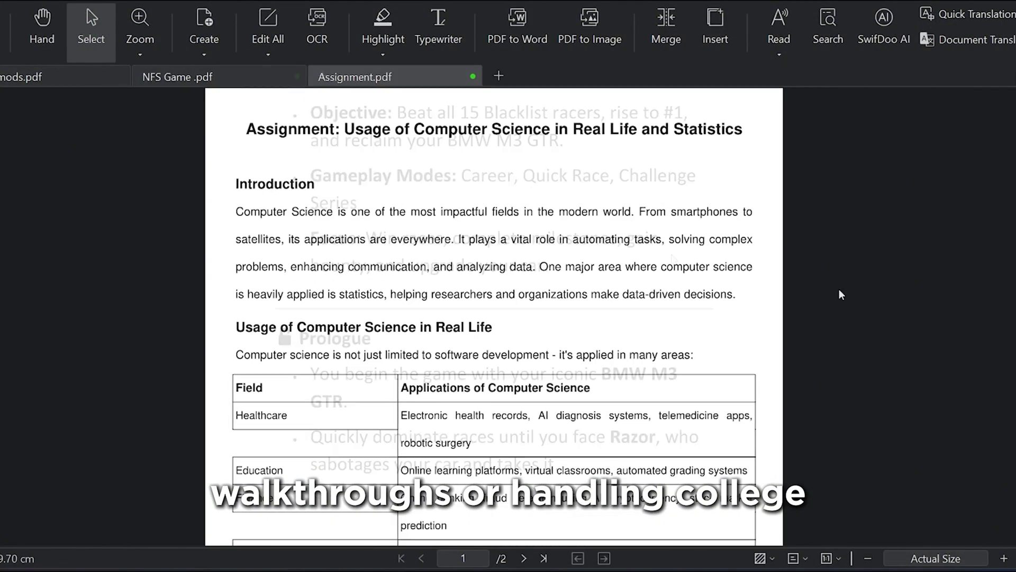
scroll(840, 291, down, 5)
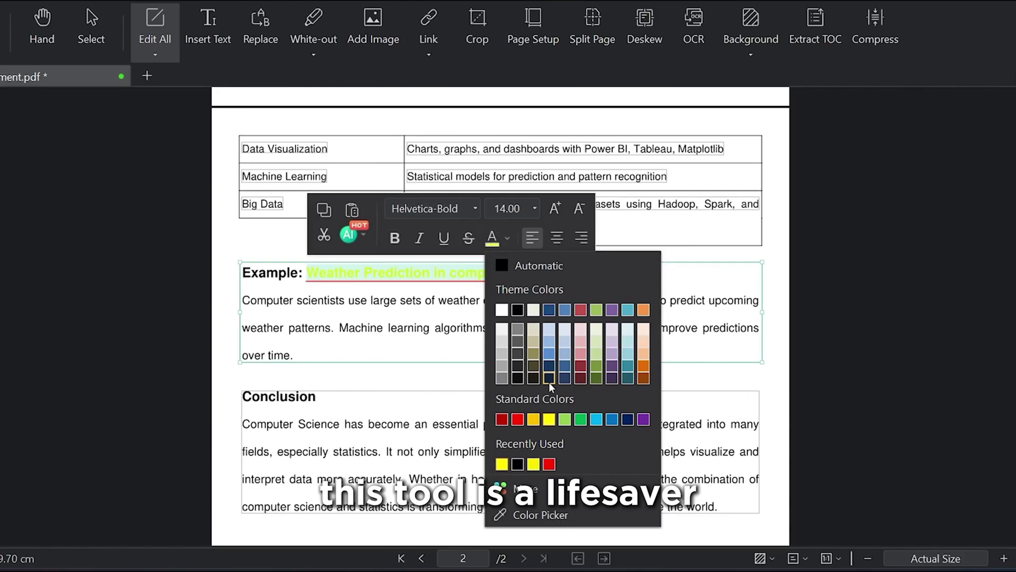
click(504, 418)
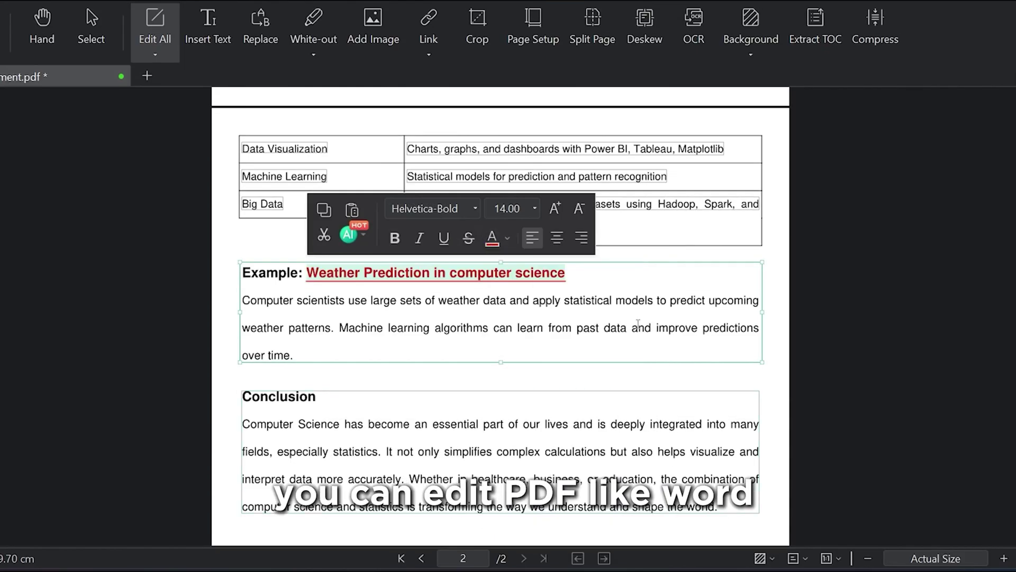
click(415, 236)
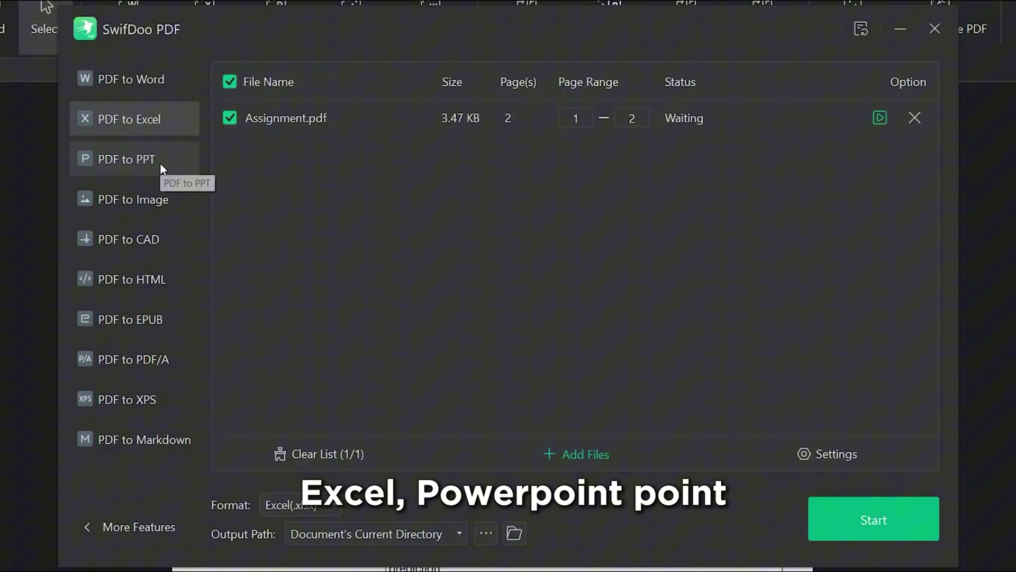
Choose the PDF to PPT conversion for Assignment.pdf.
click(160, 163)
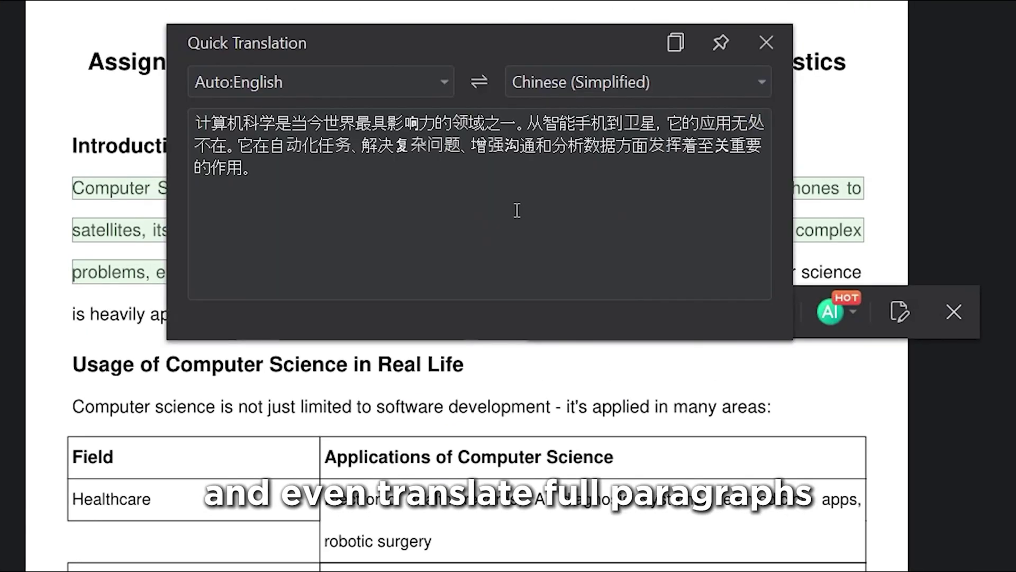
Switch the quick translation of the selected Introduction text from Simplified Chinese to Arabic and try another target language.
click(734, 308)
click(710, 83)
scroll(767, 302, down, 3)
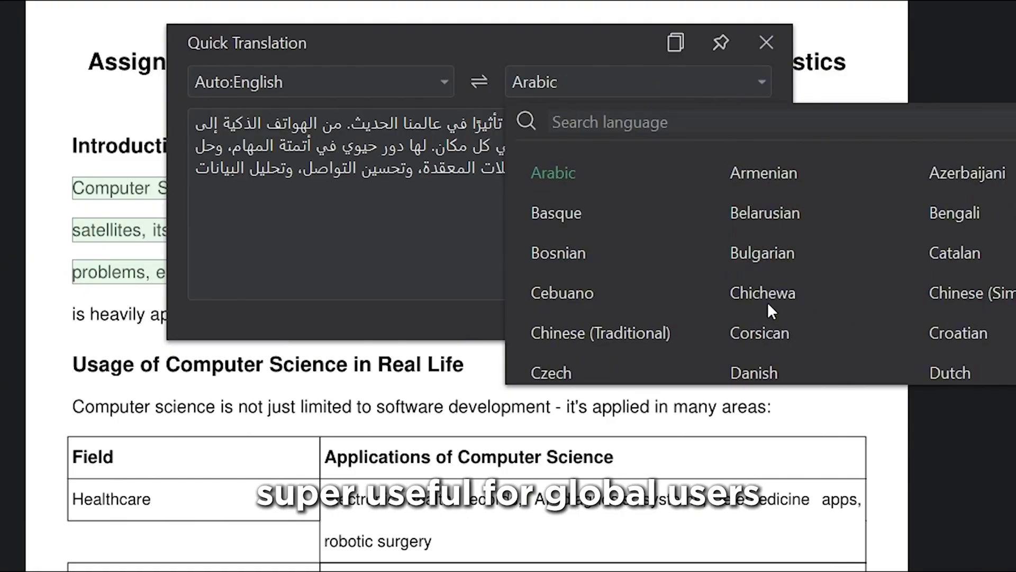
click(951, 266)
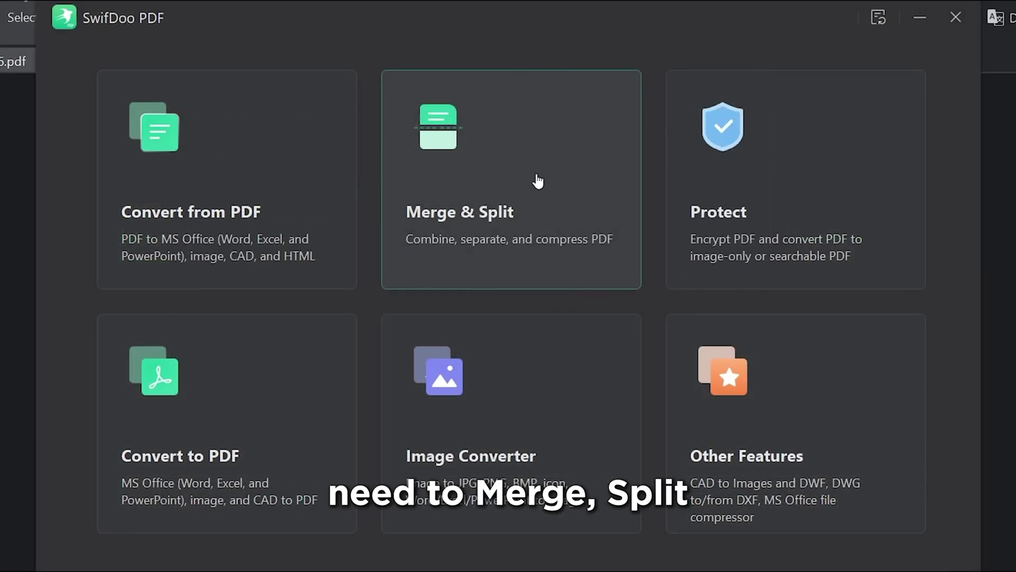
Examine the Split PDF and Compress PDF options among the merge and split tools.
click(536, 177)
click(120, 108)
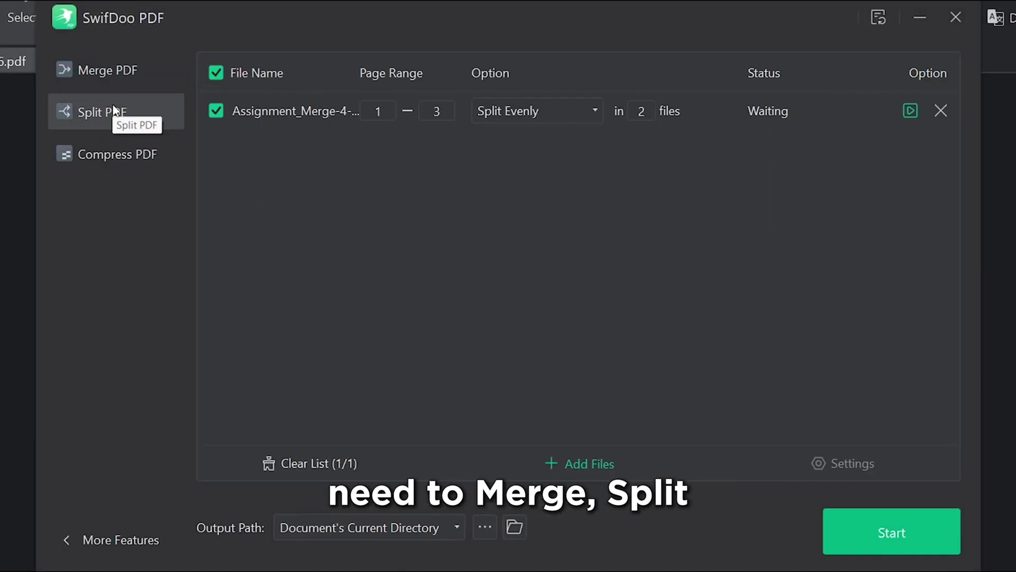
click(112, 152)
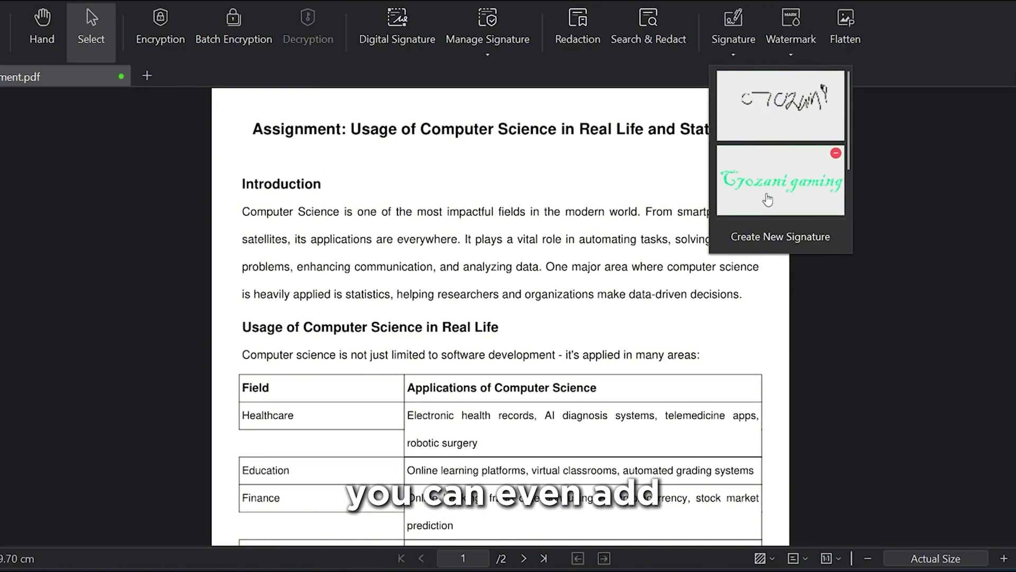
Add the saved green text signature beside the Introduction heading and draw a new handwritten signature for the page.
click(778, 174)
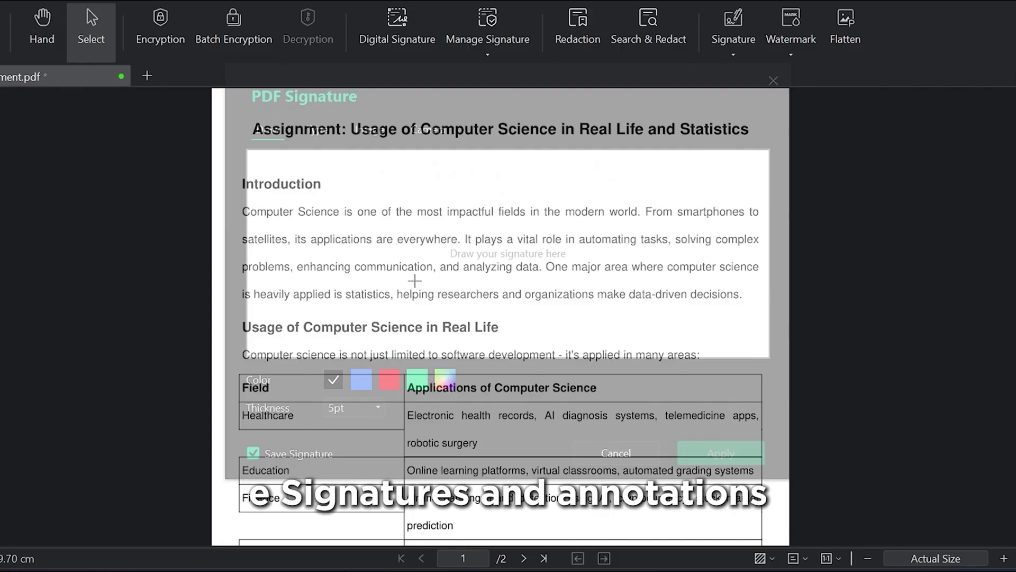
drag(414, 282, 490, 286)
drag(446, 212, 482, 229)
mouse_move(539, 217)
mouse_down()
mouse_move(530, 248)
mouse_move(567, 306)
mouse_up()
click(721, 453)
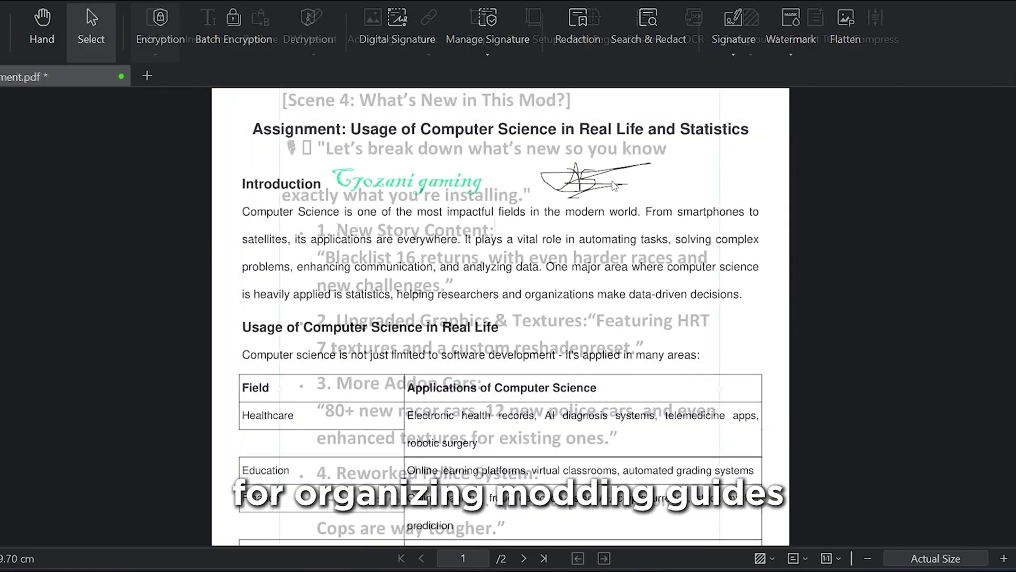
Make "1. New Story Content:" italic and light blue, and give "3. More Addon Cars:" italics and a new font colour.
click(427, 186)
click(508, 190)
click(543, 406)
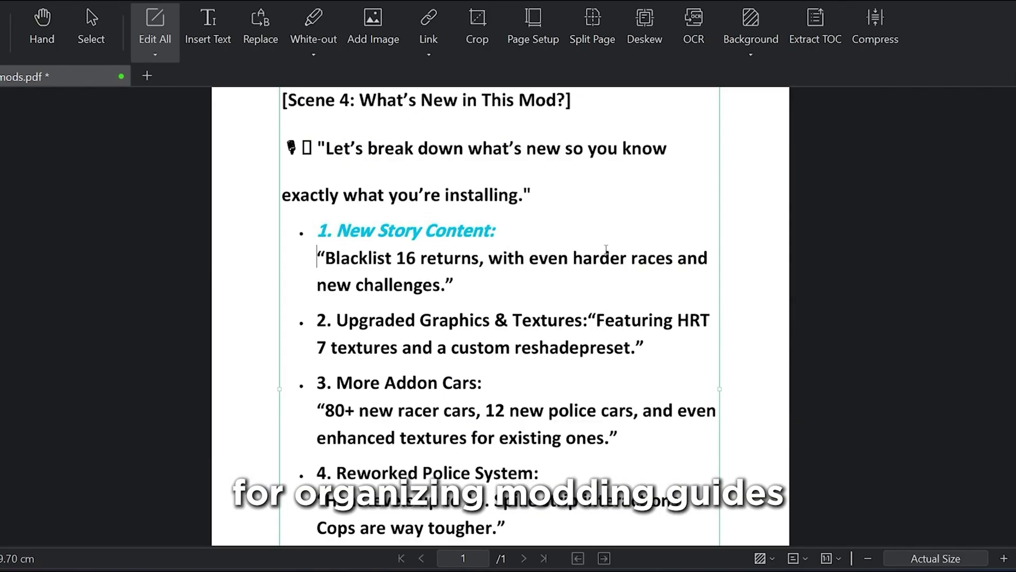
drag(316, 382, 483, 383)
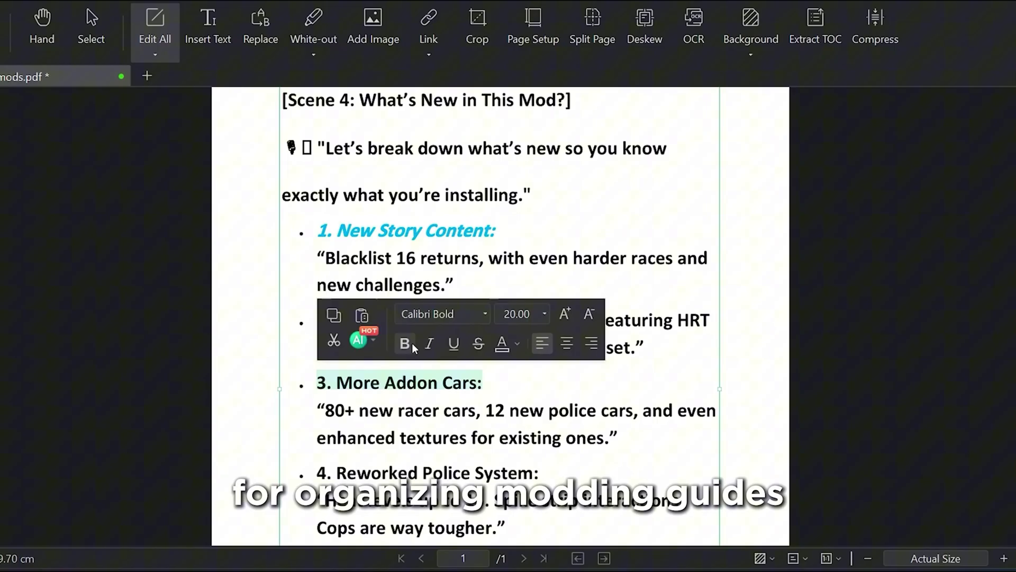
click(431, 342)
click(505, 342)
click(605, 455)
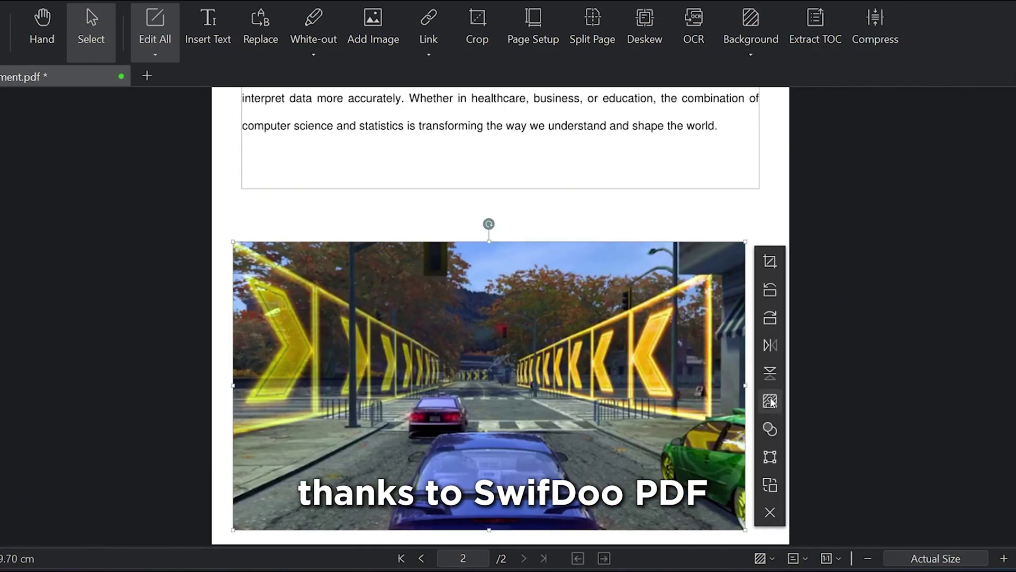
Apply the background tool to the racing screenshot below the conclusion on page 2 of the assignment.
click(770, 401)
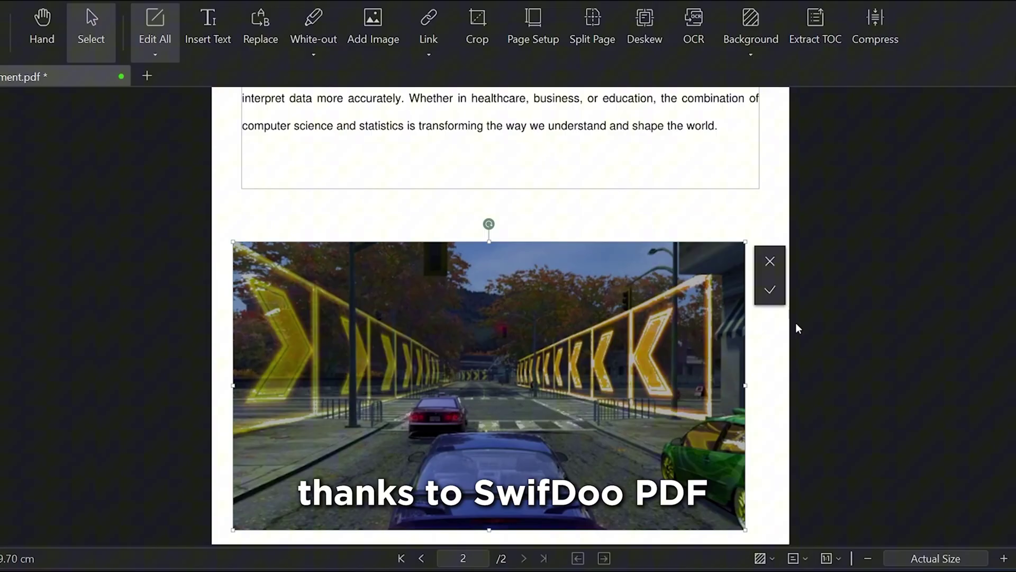
click(770, 290)
click(770, 480)
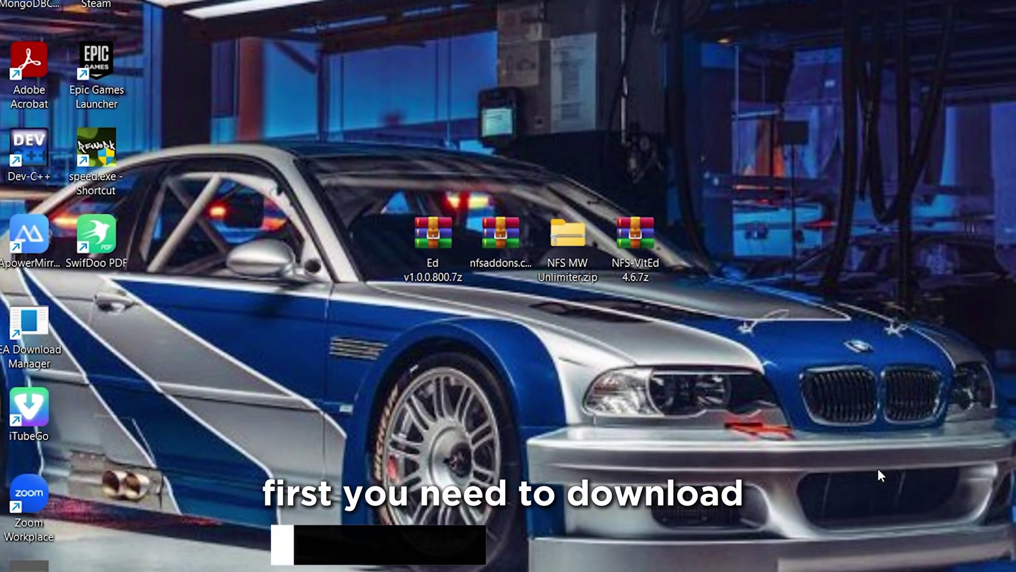
View the download pages for Ed - The Car Dealer!, NFSMW Unlimiter, NFS-VltEd v4.6 and the 2013 SRT Tomahawk S Vision Gran Turismo addon.
drag(257, 114, 870, 437)
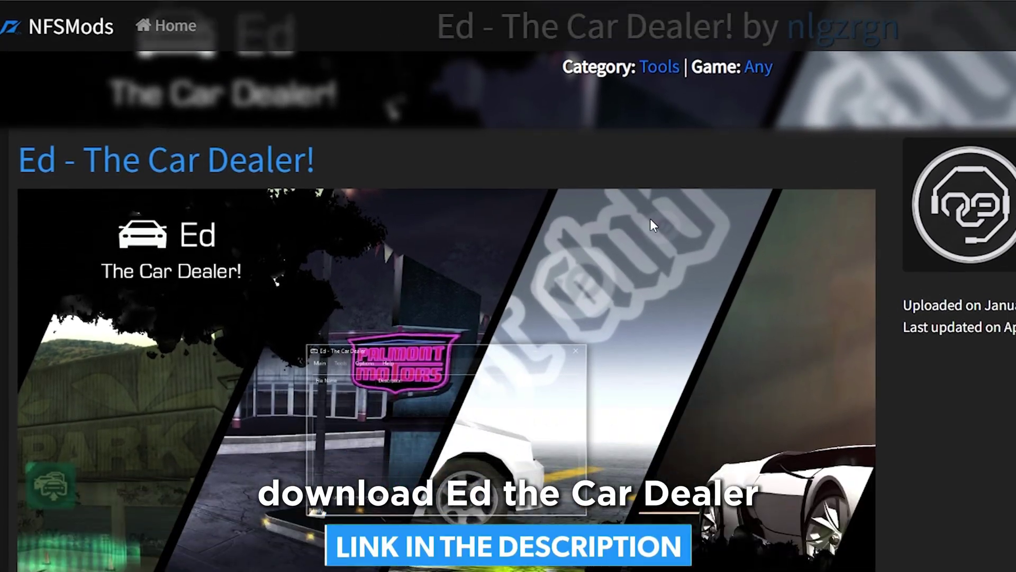
drag(316, 159, 19, 159)
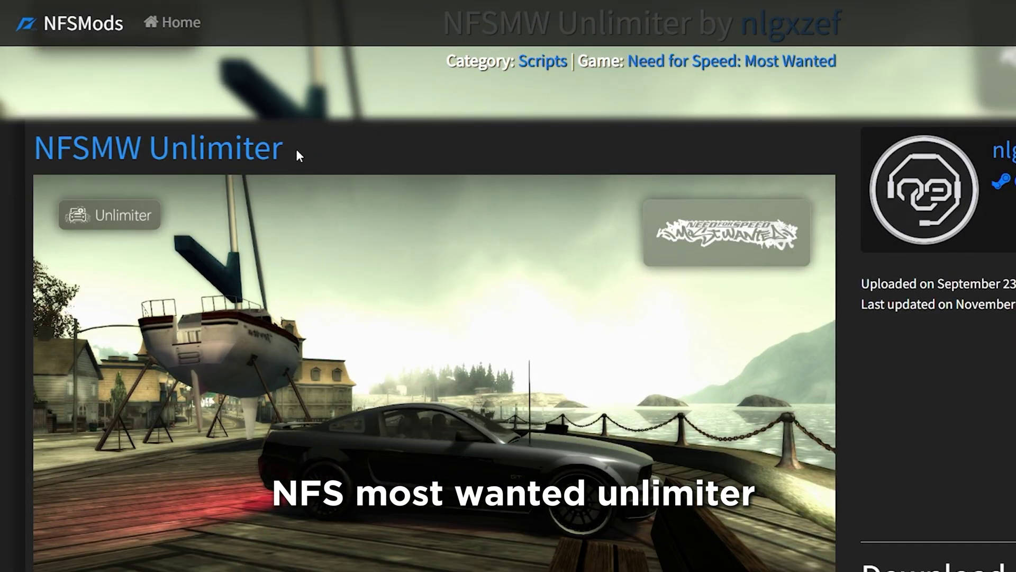
drag(298, 155, 15, 150)
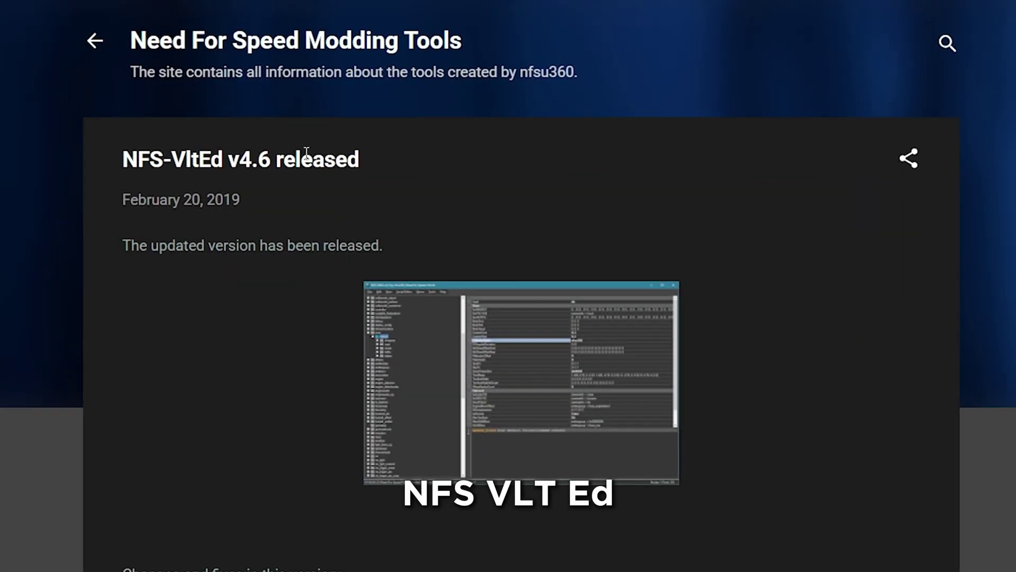
drag(364, 159, 306, 153)
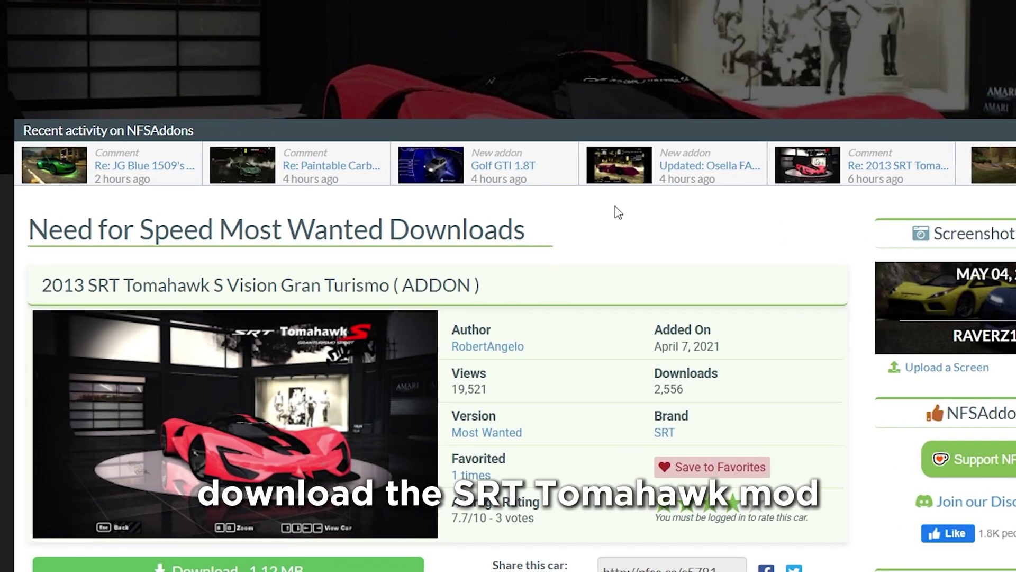
scroll(619, 212, down, 3)
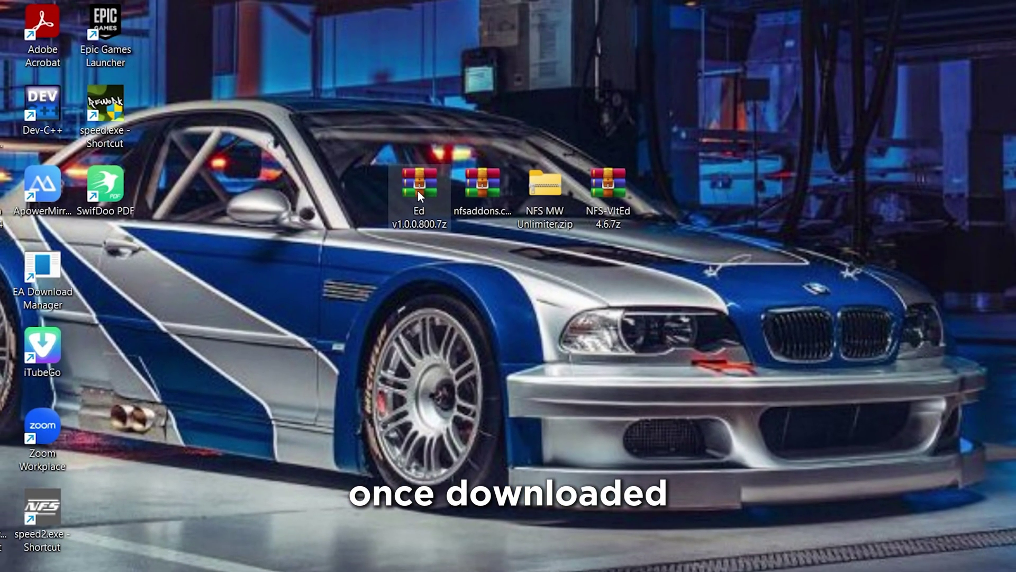
Extract the Ed v1.0.0.800.7z archive on the desktop with WinRAR into its own Ed v1.0.0.800 folder.
right_click(416, 182)
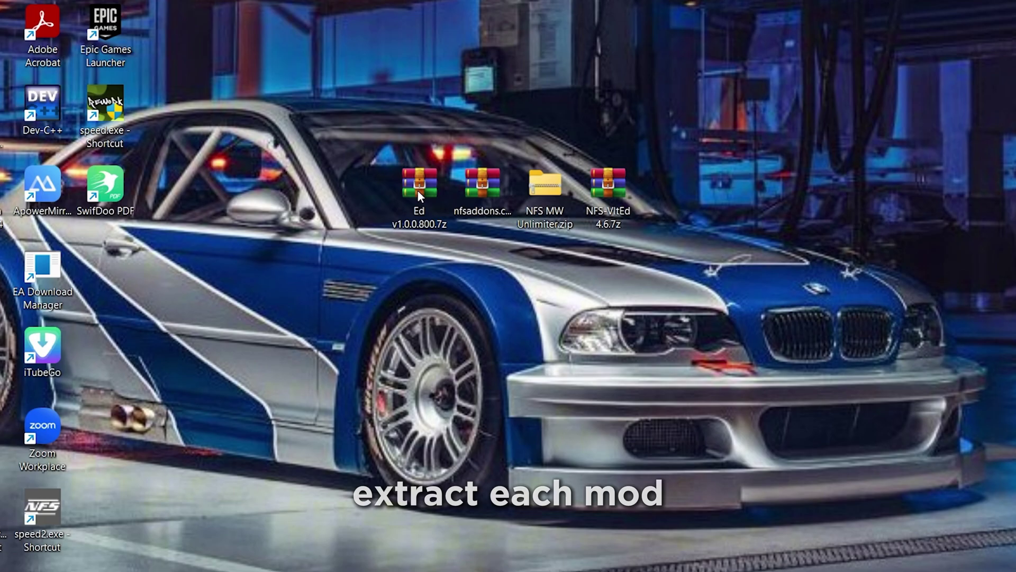
mouse_move(652, 439)
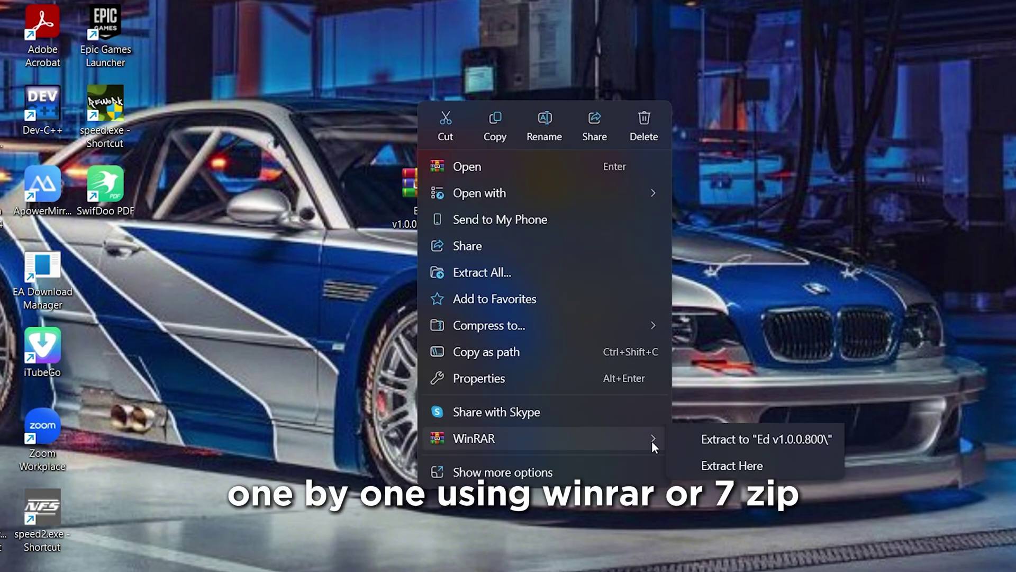
click(745, 493)
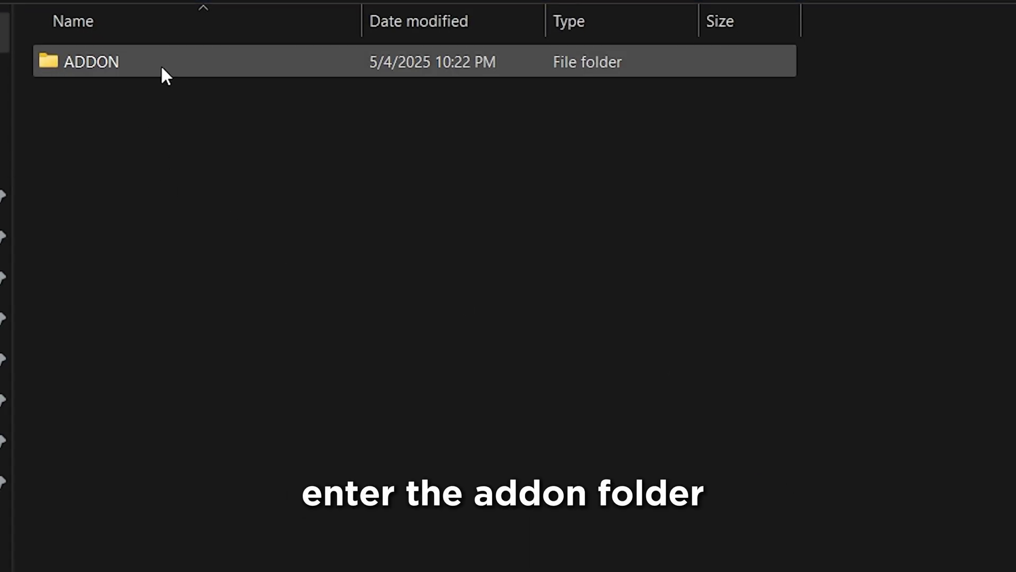
Open the car mod's ADDON folder and paste the copied mod files into the Ed folder beside Ed.exe.
double_click(166, 74)
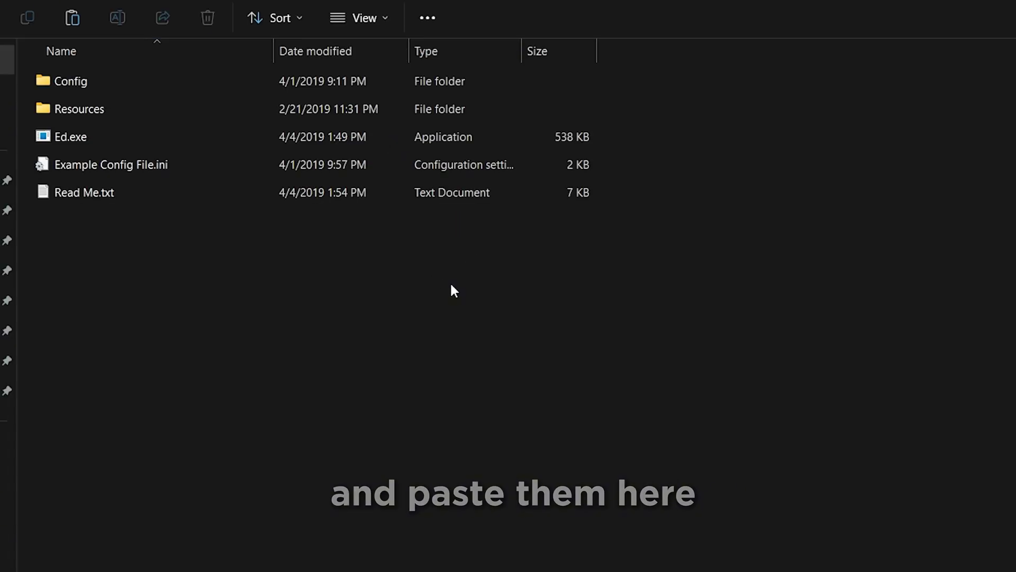
right_click(451, 289)
click(456, 296)
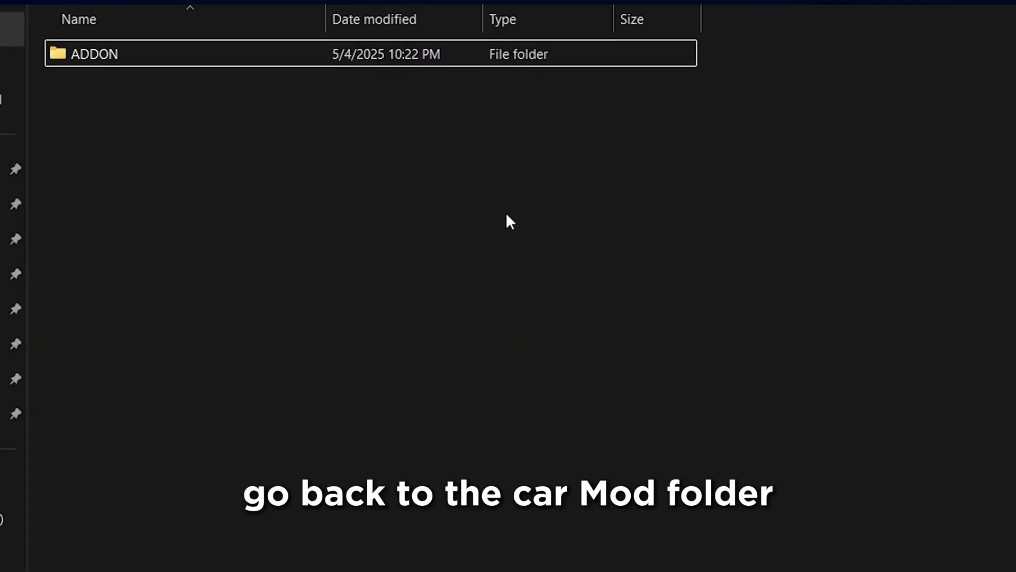
Copy the TOMAHAWK folder from the car mod's ADDON files and paste it into the game's CARS folder.
double_click(196, 59)
double_click(197, 59)
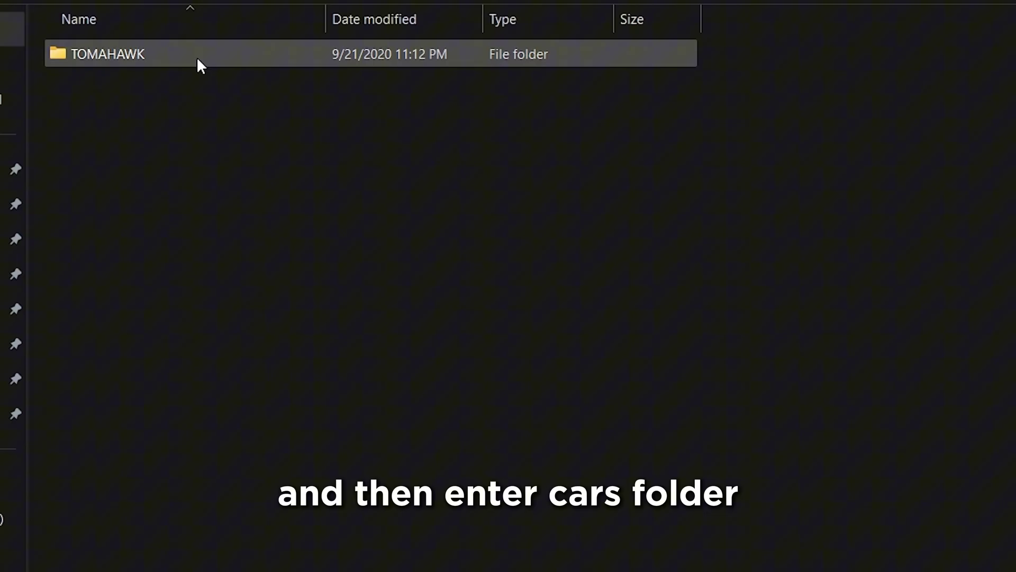
right_click(196, 60)
click(307, 85)
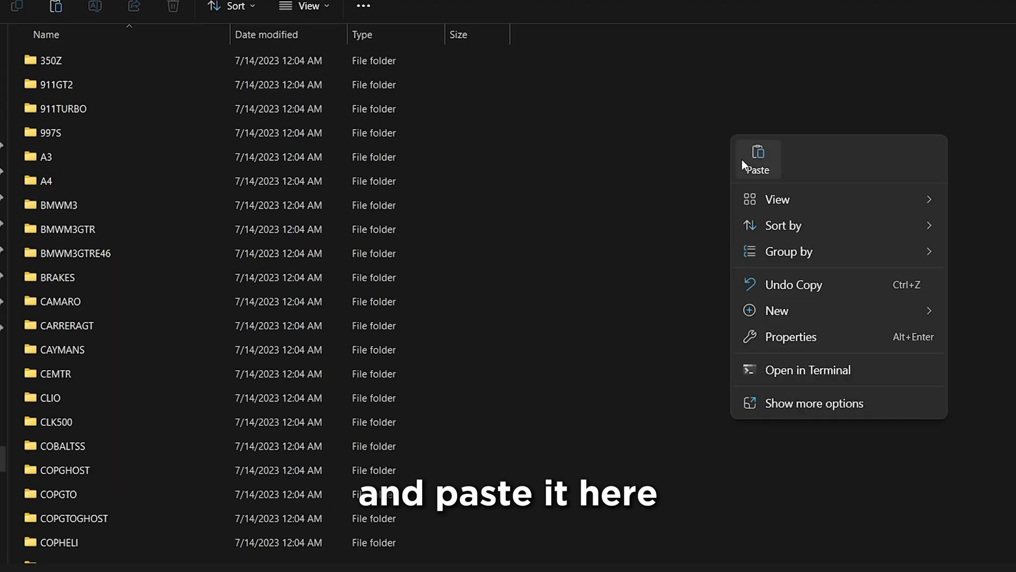
click(742, 160)
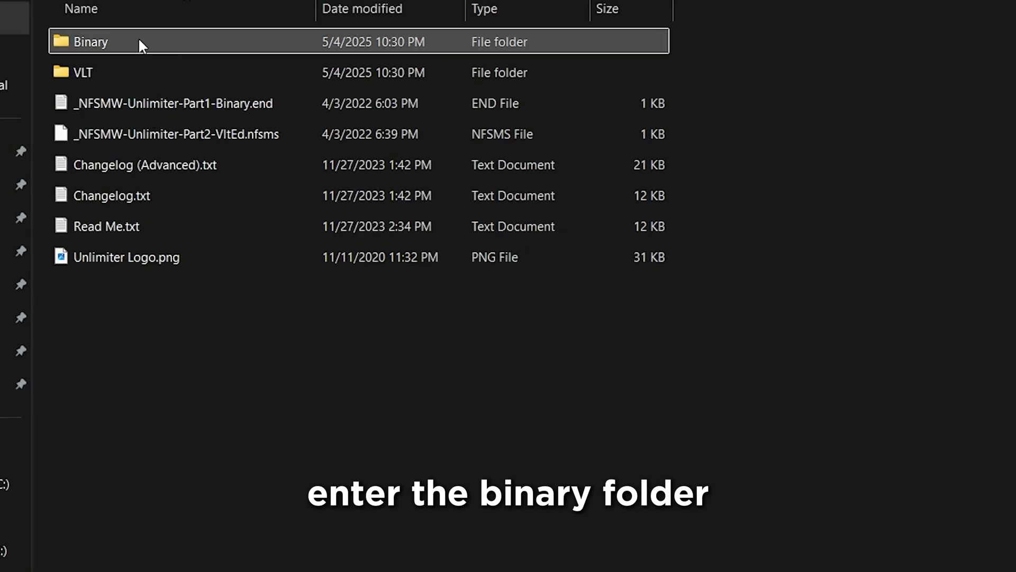
Copy the scripts folder and dinput8.dll from the Unlimiter's Binary folder into the NFS Most Wanted game folder.
double_click(139, 40)
click(114, 165)
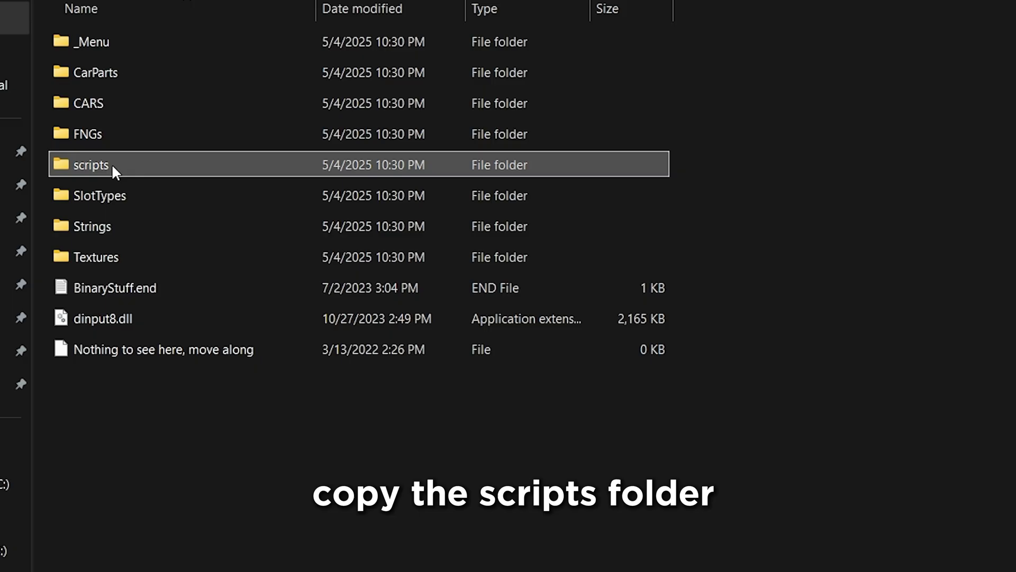
ctrl+click(129, 316)
right_click(129, 317)
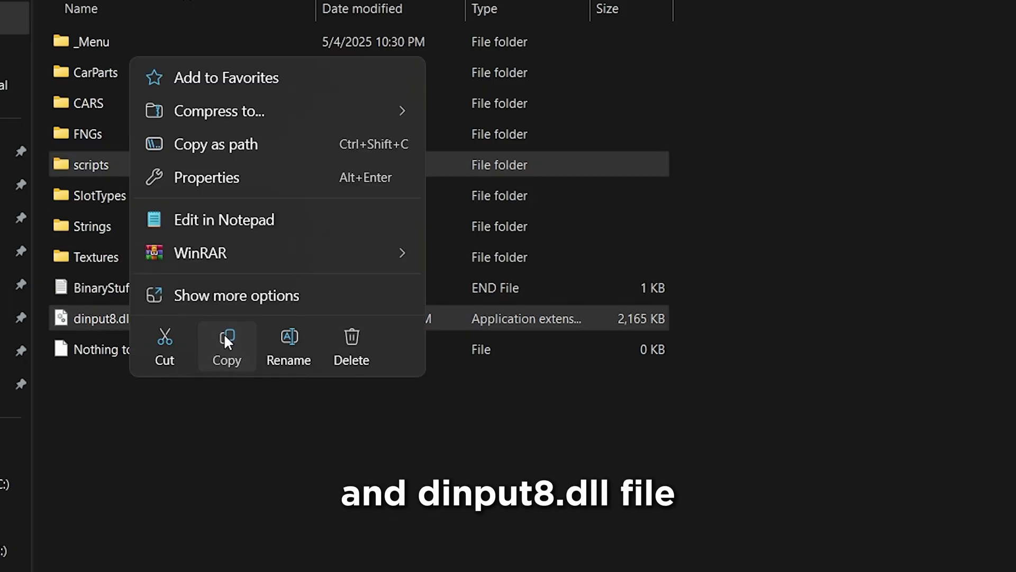
click(225, 336)
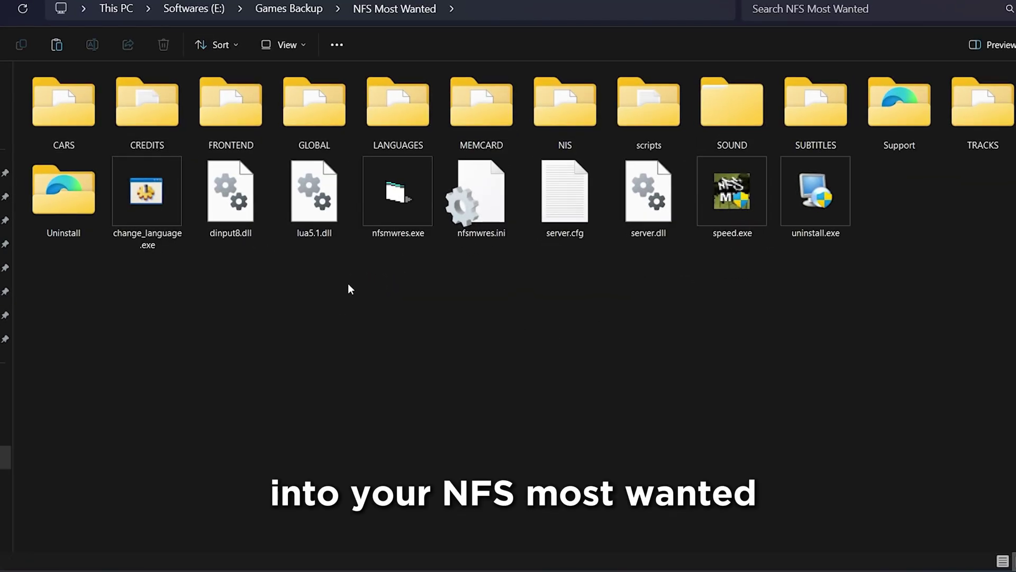
right_click(348, 289)
click(370, 301)
click(425, 206)
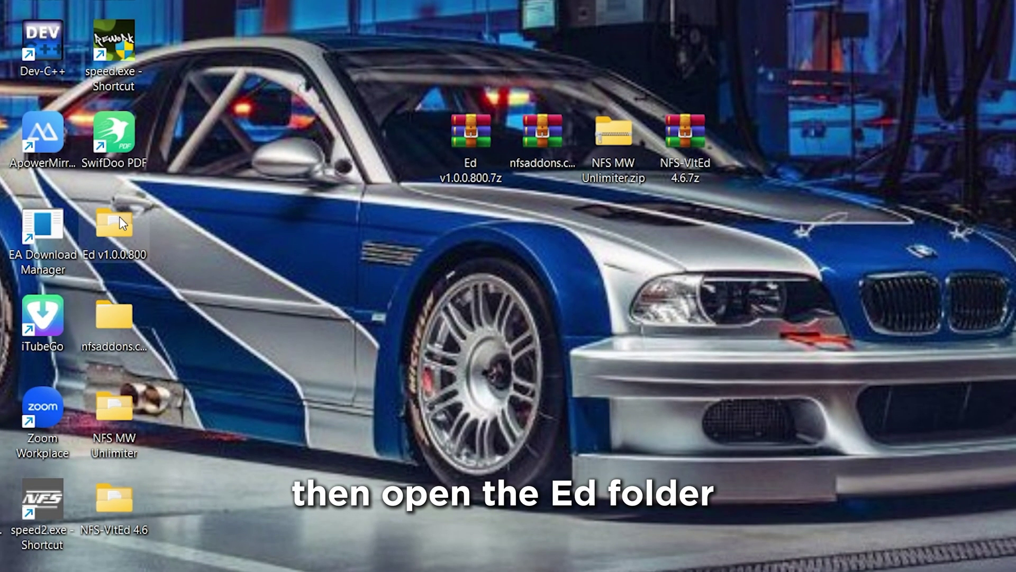
Open the Ed v1.0.0.800 folder on the desktop and run Ed.exe.
double_click(120, 223)
click(103, 151)
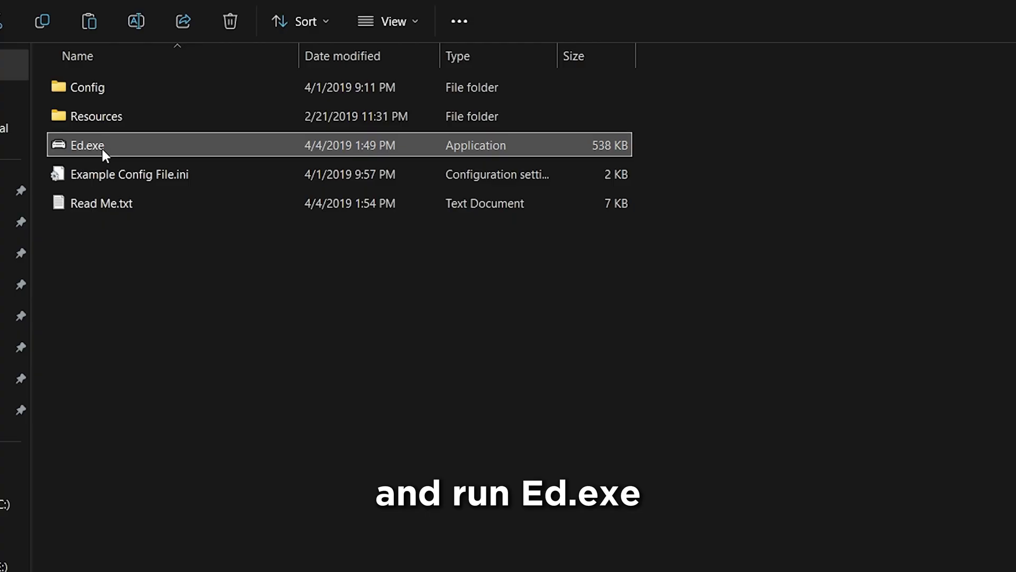
double_click(104, 150)
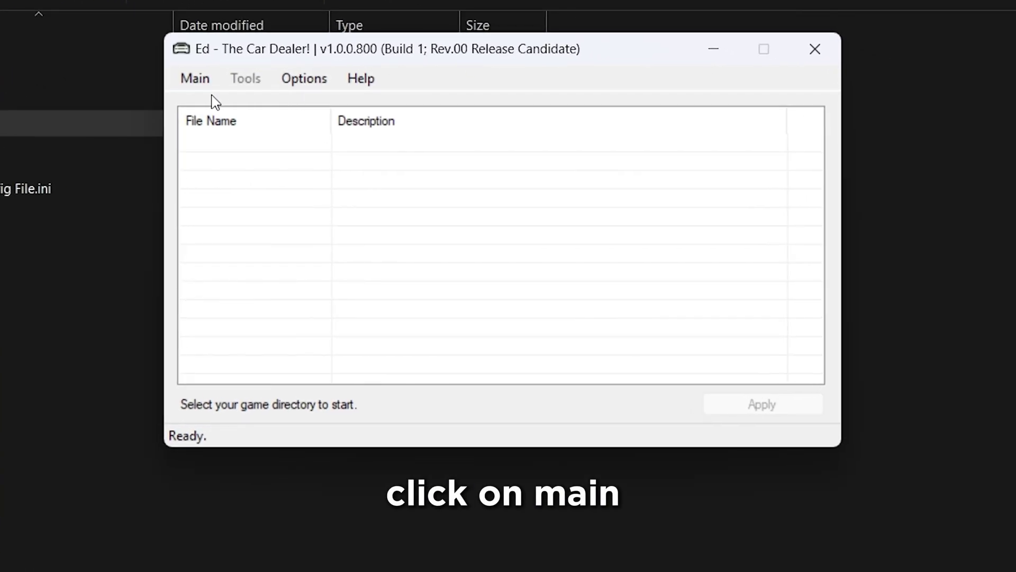
Open the game installation directory E:\Games Backup\NFS Most Wanted in Ed.
click(199, 77)
click(218, 102)
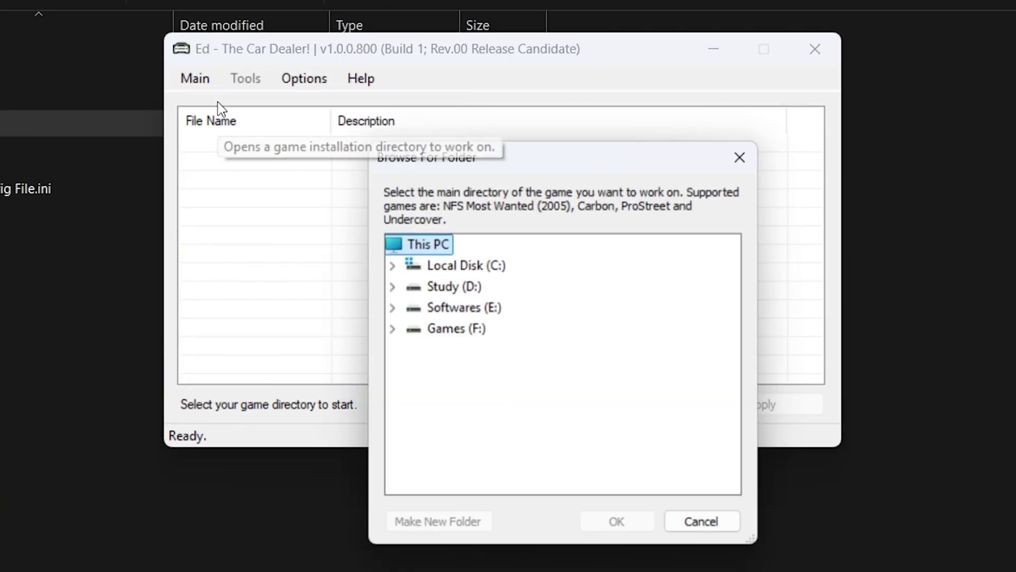
double_click(465, 307)
double_click(486, 331)
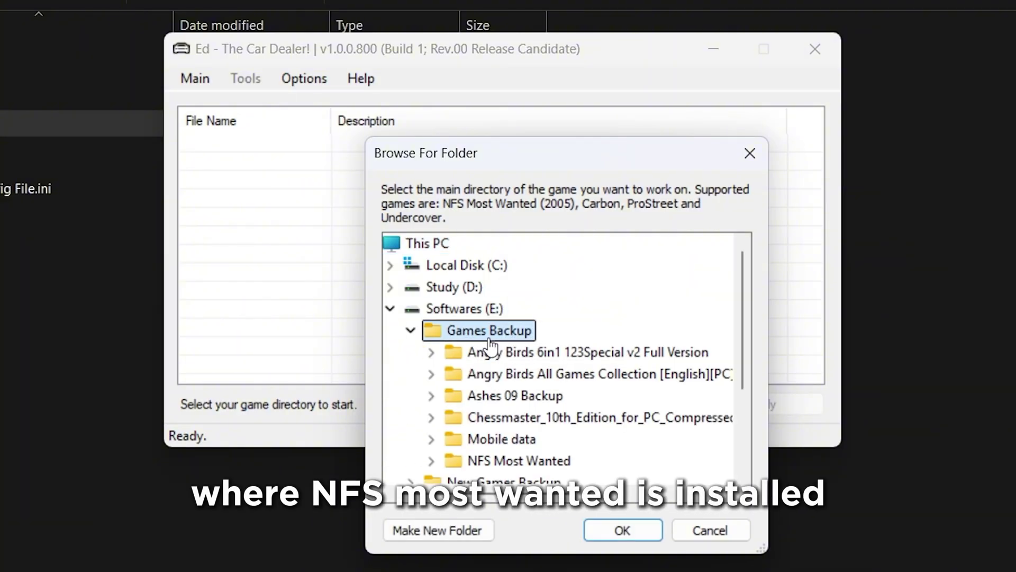
scroll(608, 299, down, 1)
double_click(511, 395)
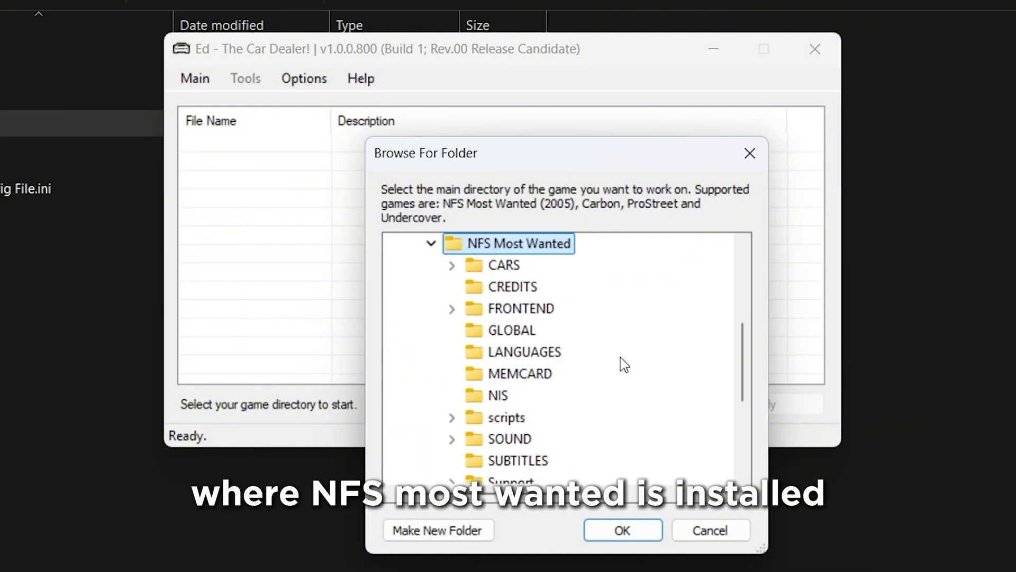
click(614, 529)
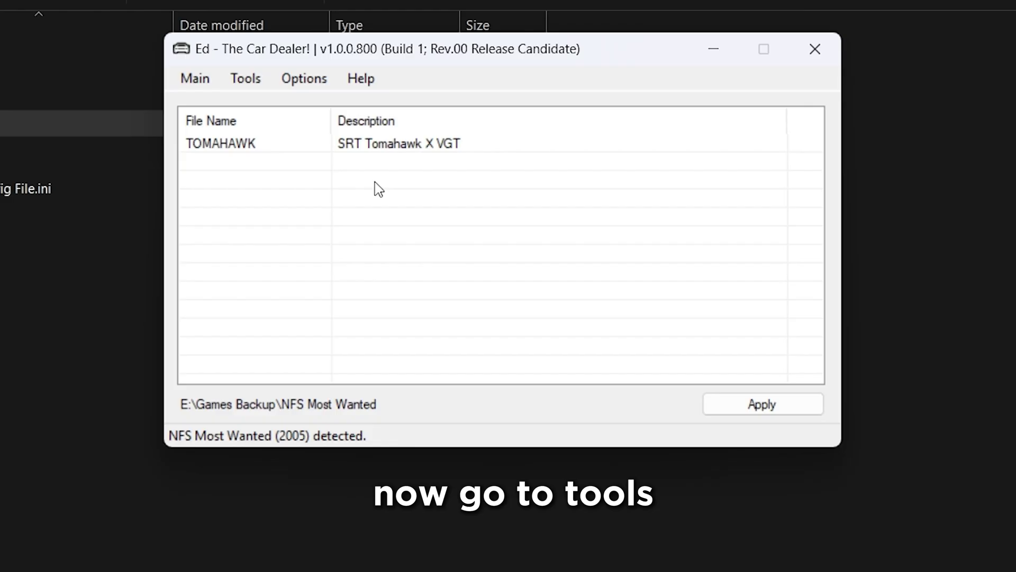
Unlock the NFS Most Wanted game files for modding.
click(260, 85)
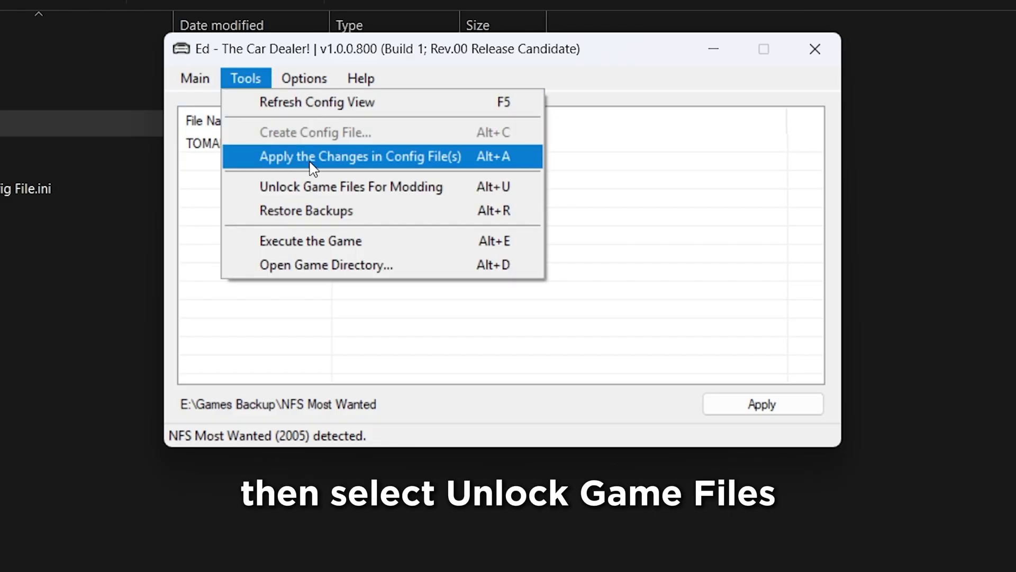
click(338, 186)
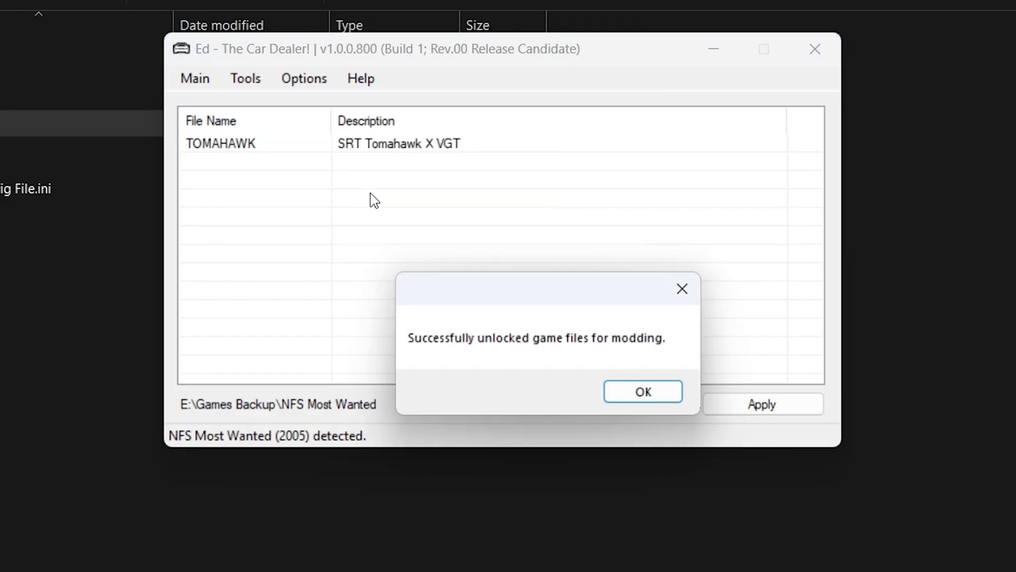
click(626, 394)
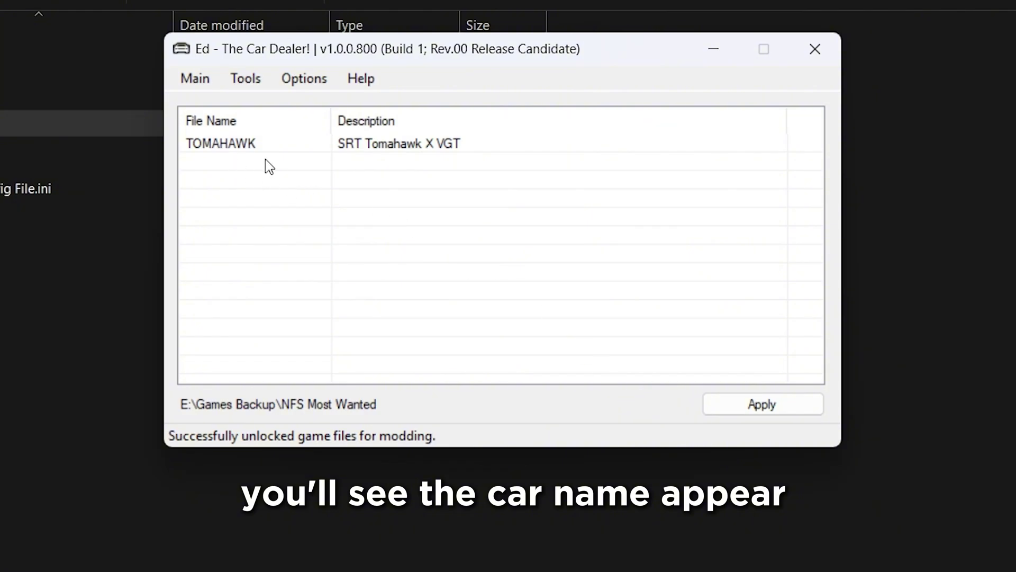
Apply the TOMAHAWK configuration to add the SRT Tomahawk X VGT to the game, and close Ed.
click(767, 405)
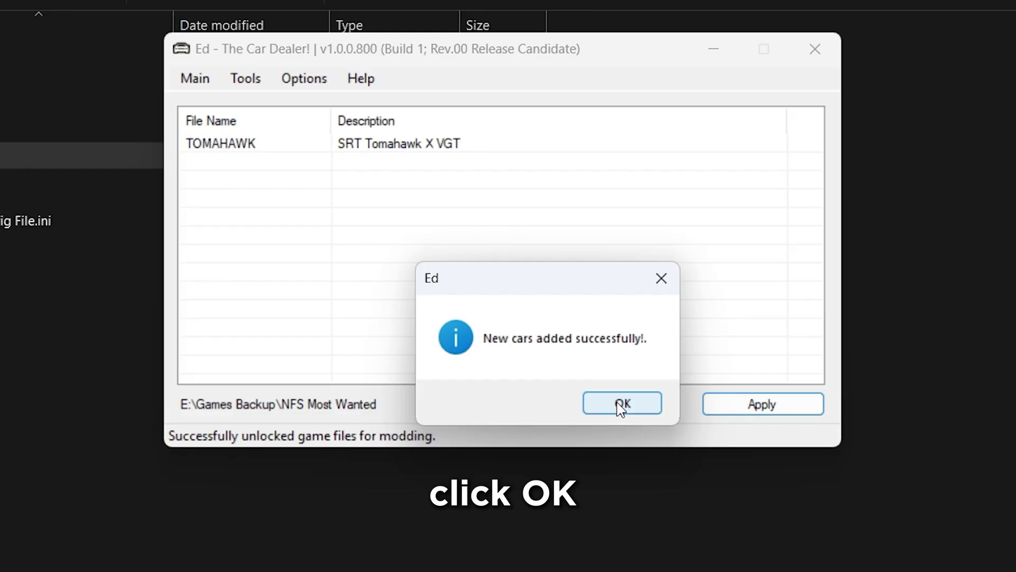
click(622, 405)
click(640, 405)
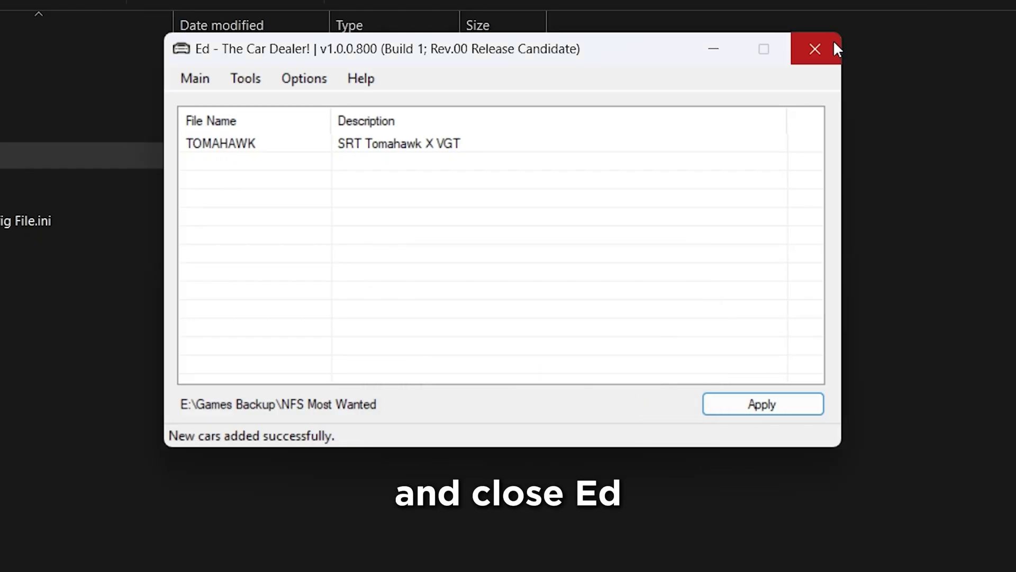
click(815, 50)
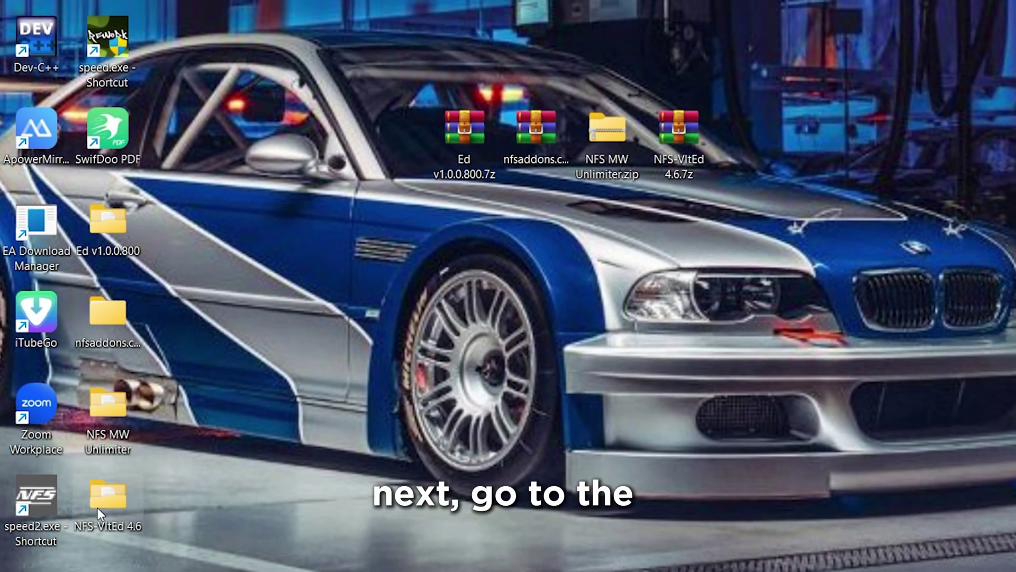
Run NFS-VltEd.exe from the NFS-VltEd 4.6 desktop folder and open the game directory E:\Games Backup\NFS Most Wanted in it.
double_click(97, 507)
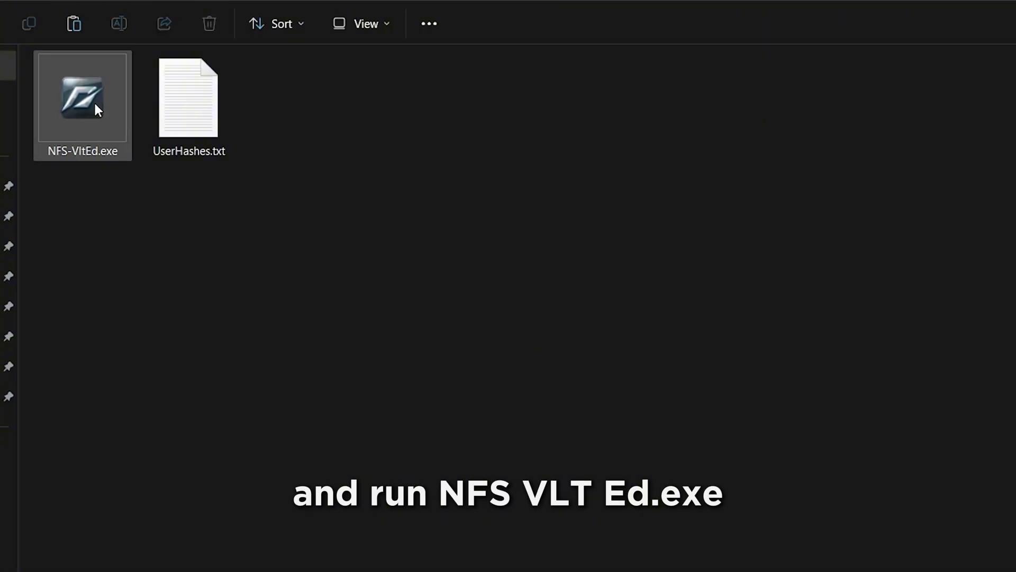
double_click(93, 101)
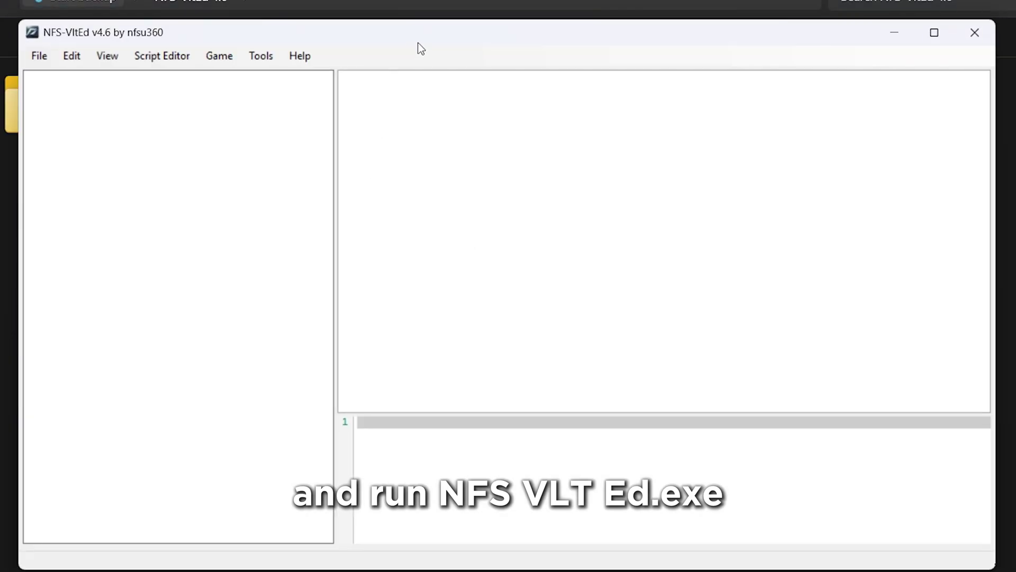
click(43, 58)
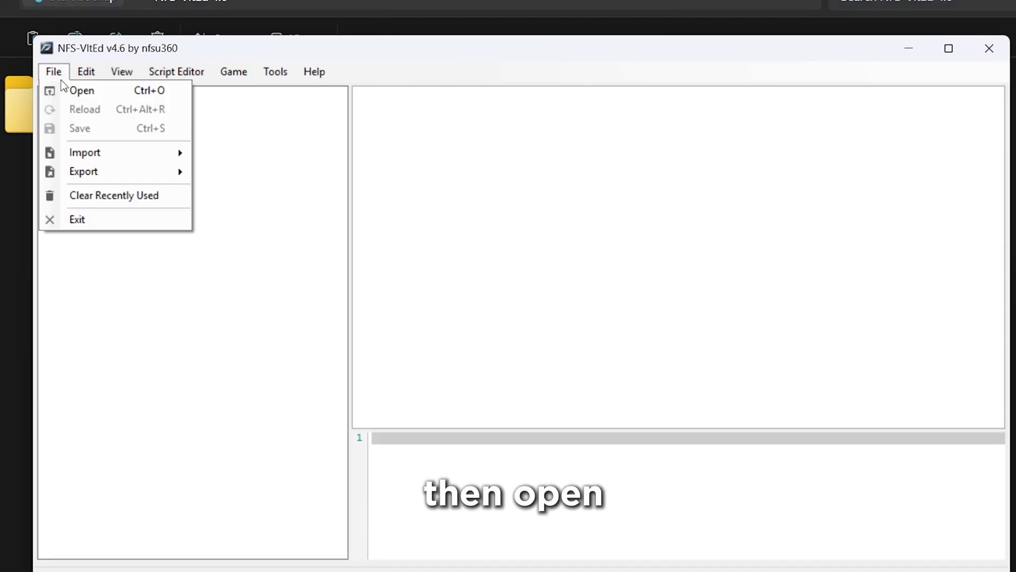
click(79, 90)
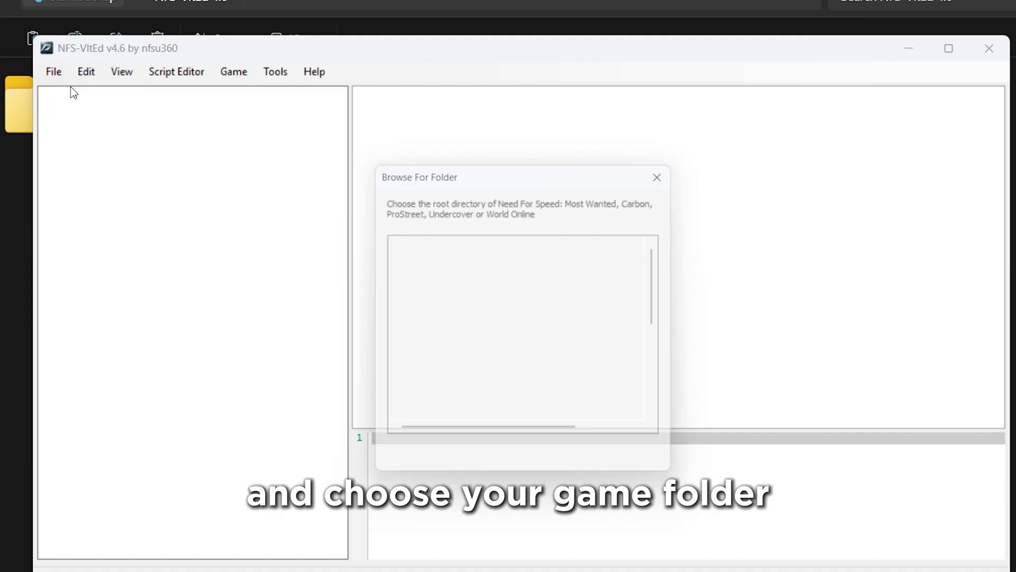
scroll(555, 319, down, 1)
double_click(434, 377)
double_click(466, 345)
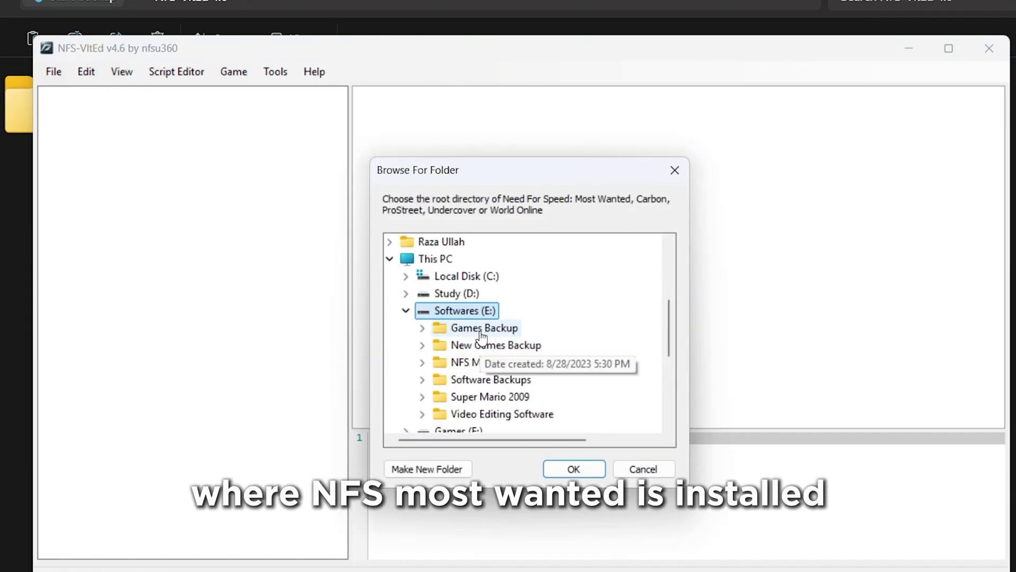
double_click(482, 329)
double_click(466, 413)
click(574, 469)
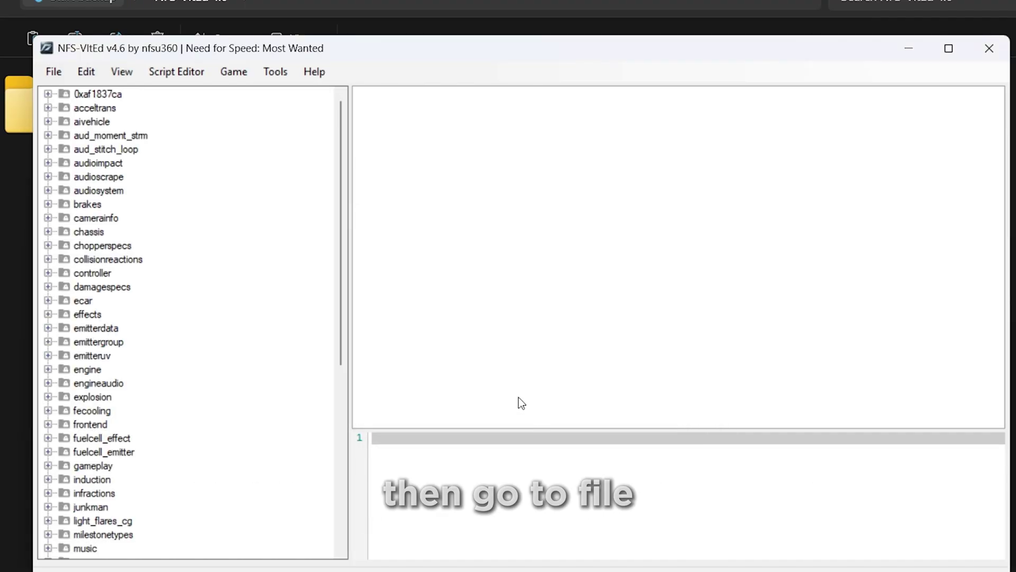
Import the ModScript SRT Tomahawk S VGT.nfsms from the car mod's ADDON folder on the desktop and install it.
mouse_move(215, 153)
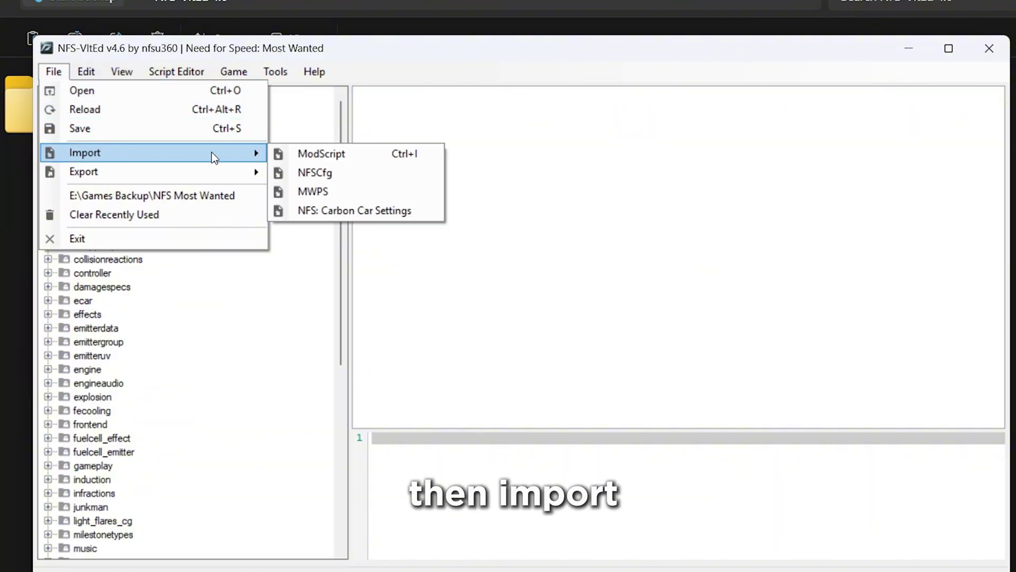
click(319, 152)
click(311, 194)
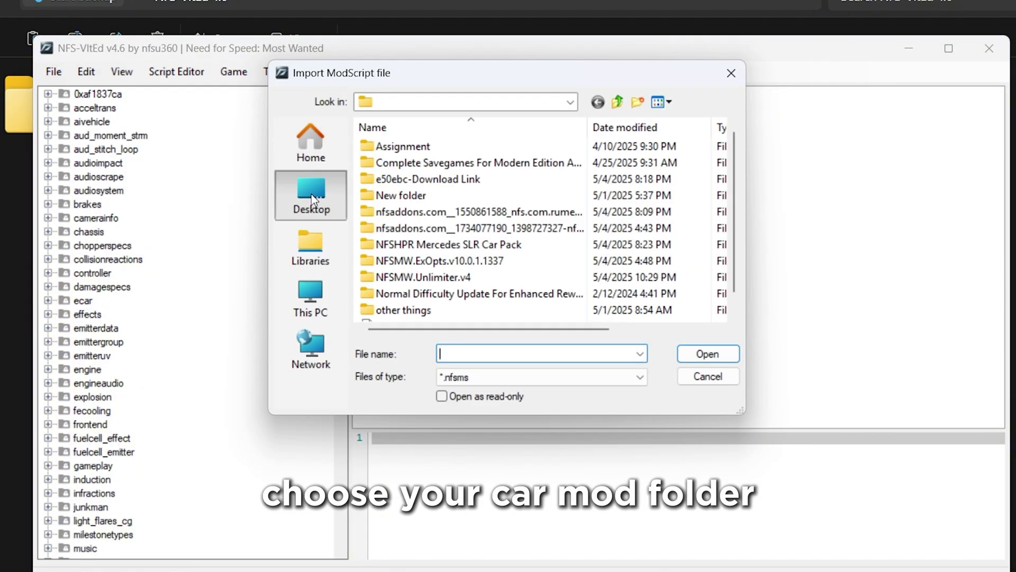
scroll(575, 308, down, 5)
double_click(475, 279)
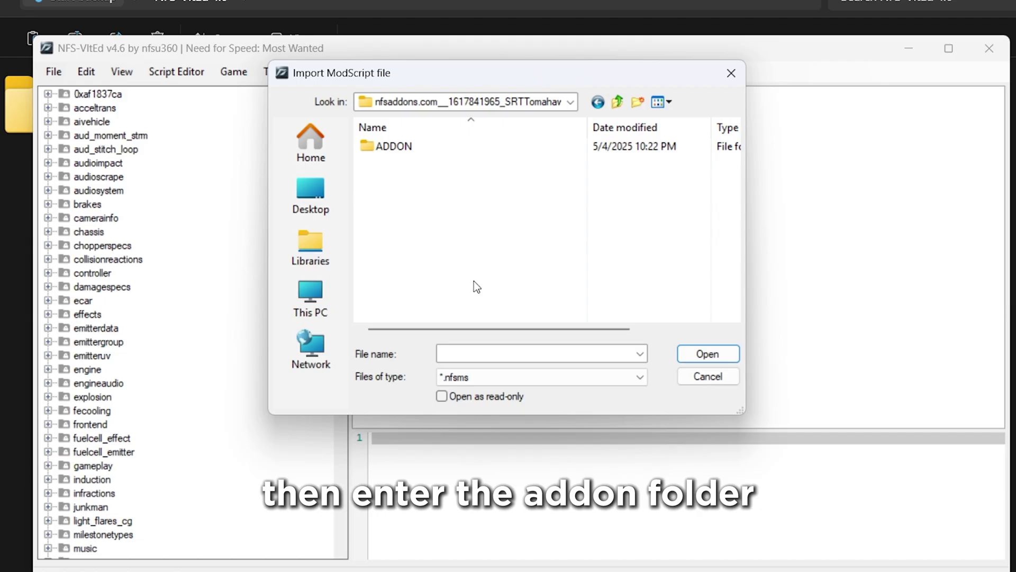
double_click(425, 153)
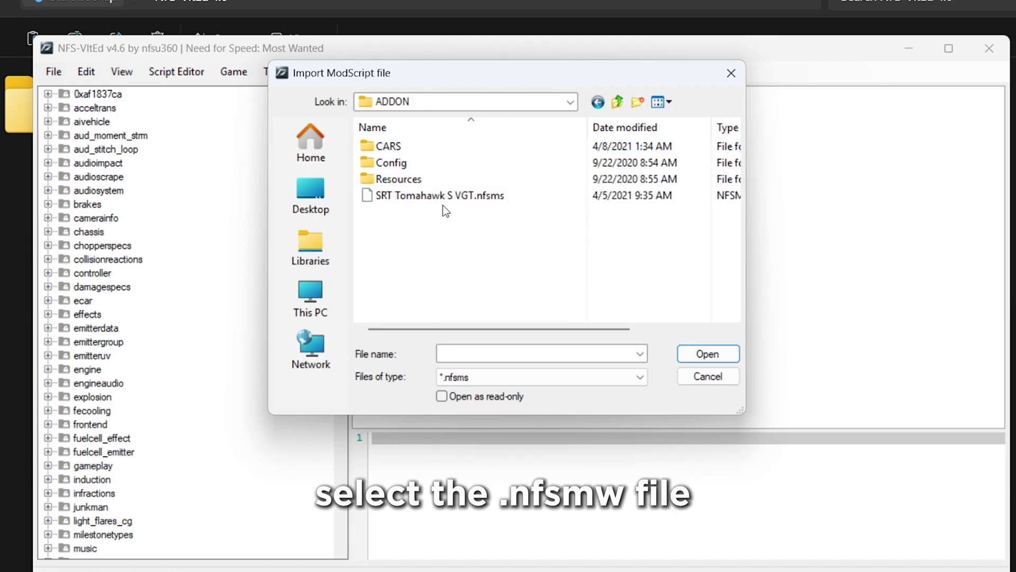
click(698, 353)
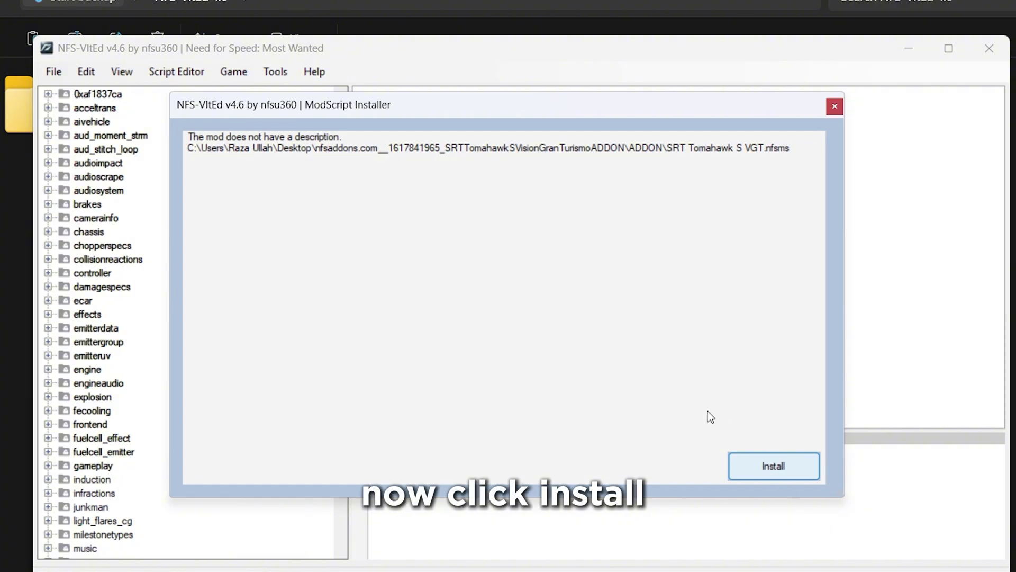
key(Return)
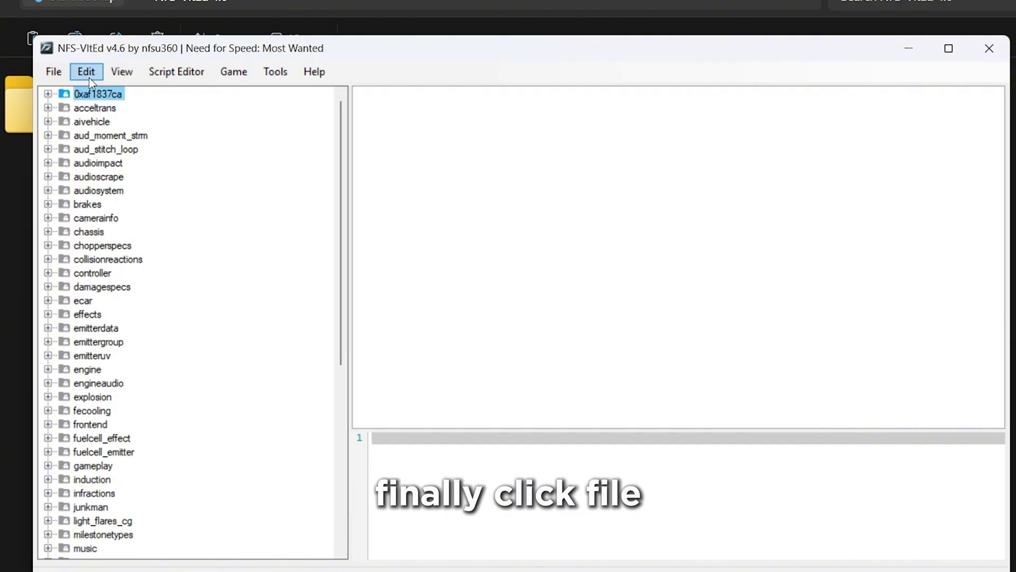
Save the modified game database and close NFS-VltEd.
click(55, 72)
click(89, 129)
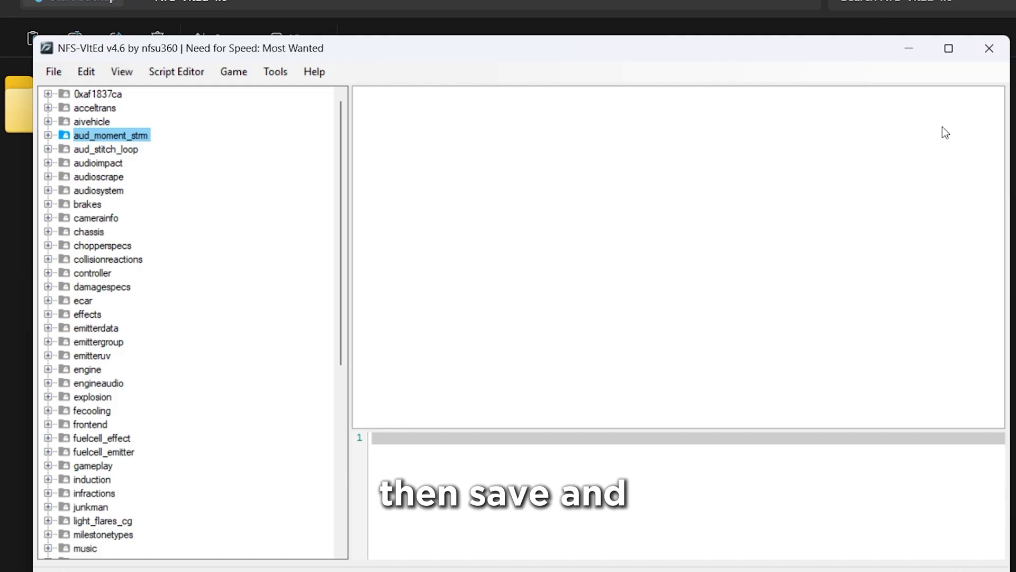
click(972, 60)
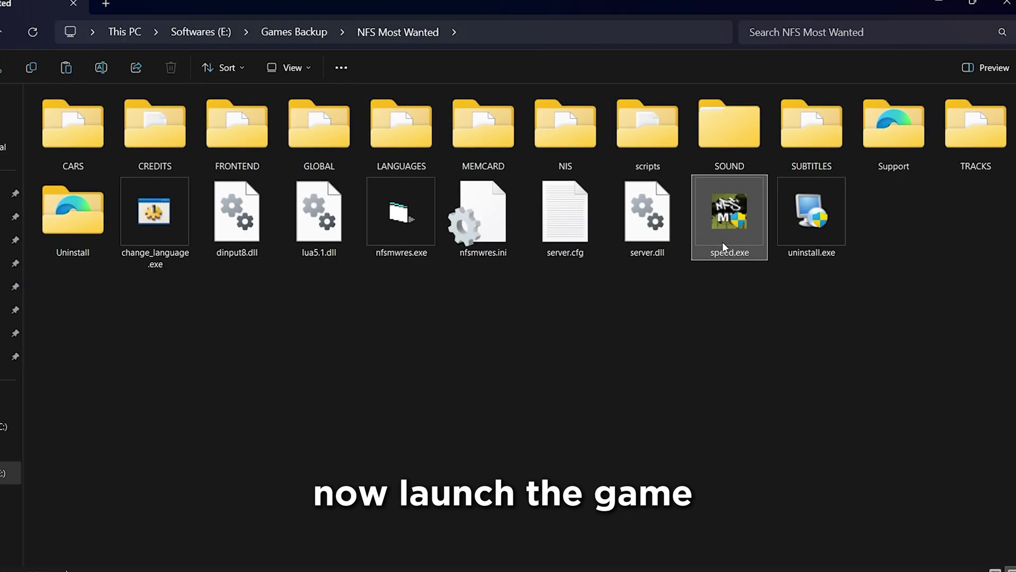
Launch the game with speed.exe from the NFS Most Wanted folder and create a new save alias named car.
double_click(725, 245)
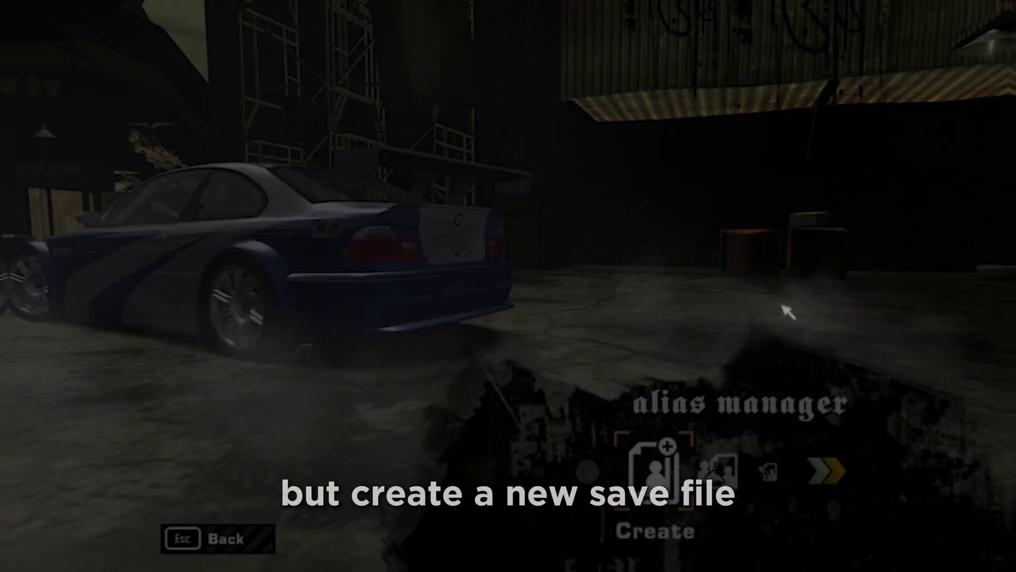
key(Return)
key(Return)
key(BackSpace)
key(BackSpace)
text(car)
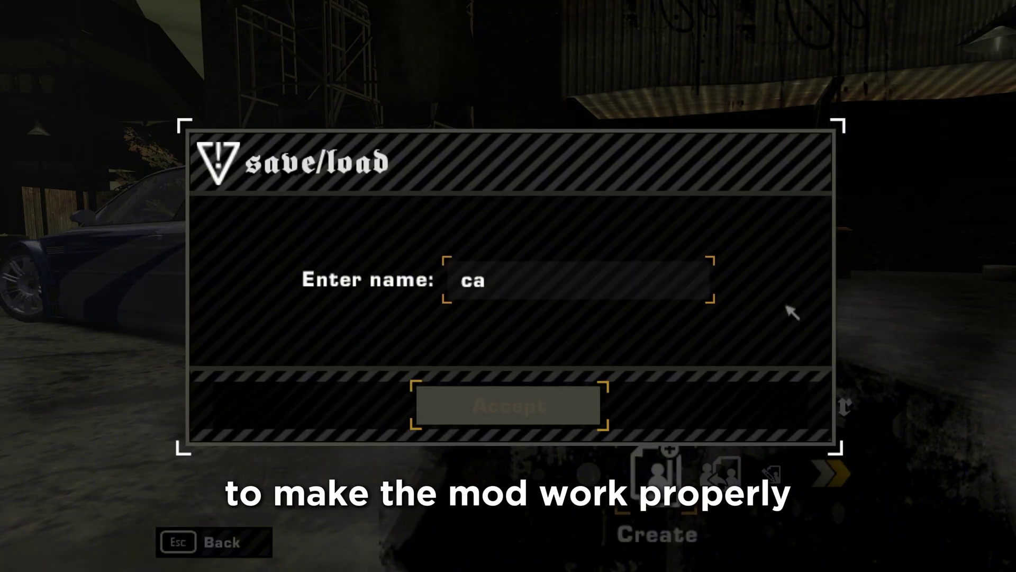
key(Return)
key(Return)
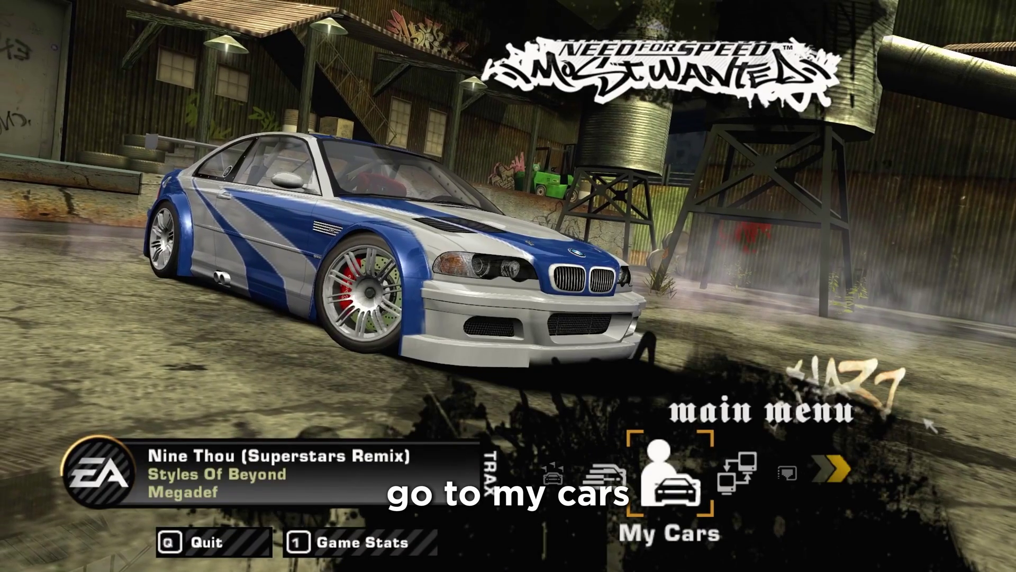
Add the SRT Tomahawk S X VGT to My Cars and open its customization.
key(Return)
key(Return)
key(Left)
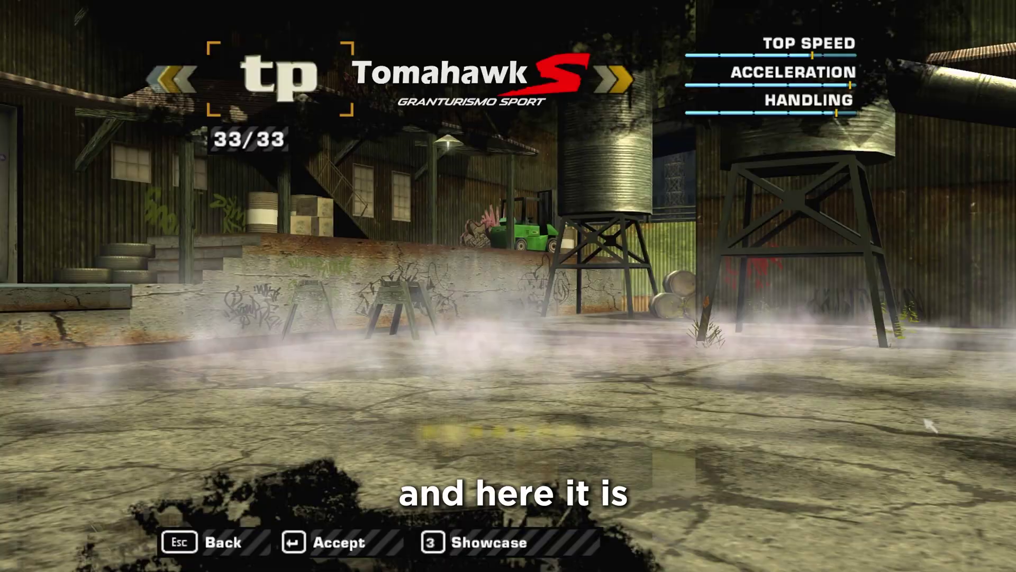
key(3)
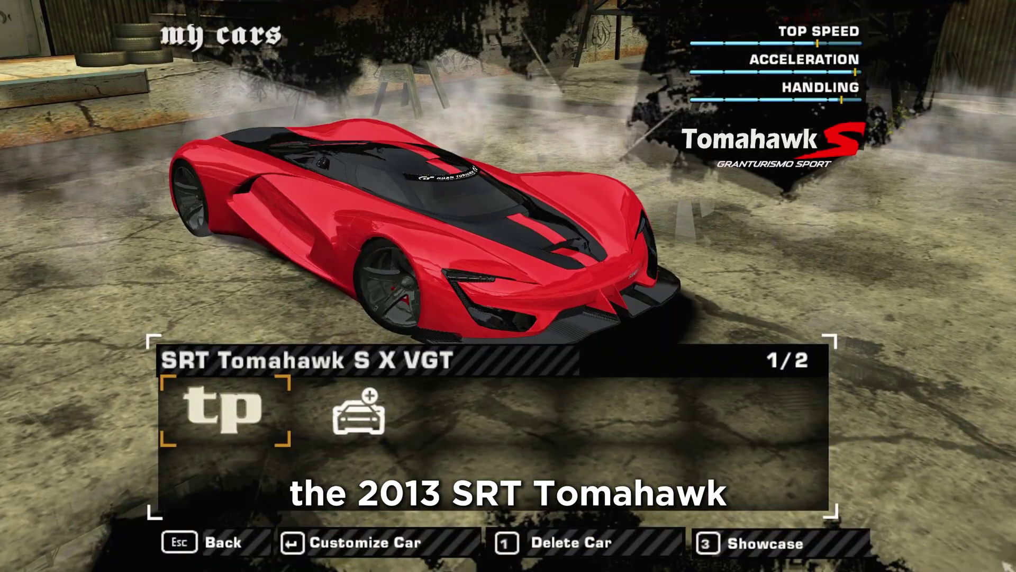
key(Return)
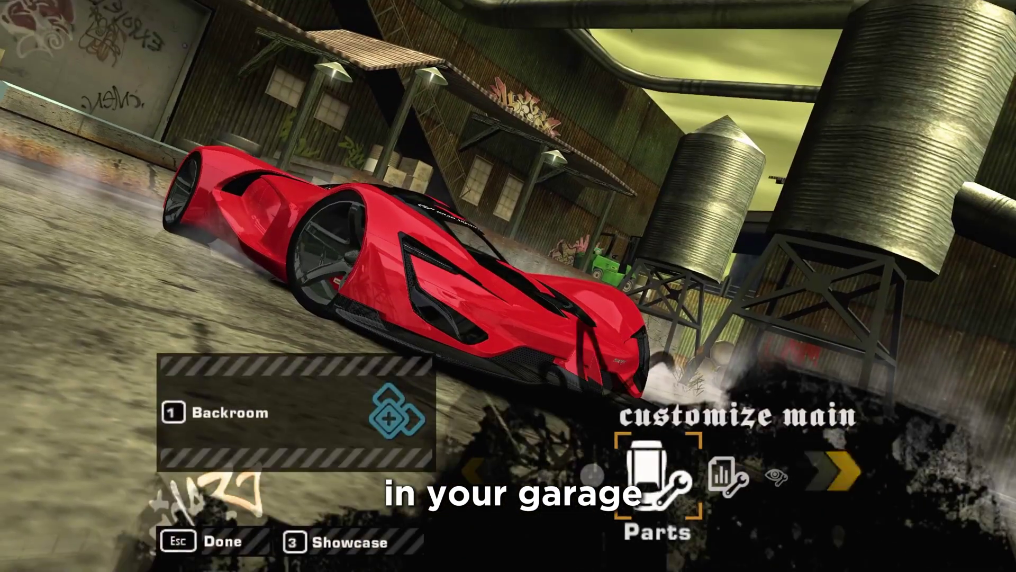